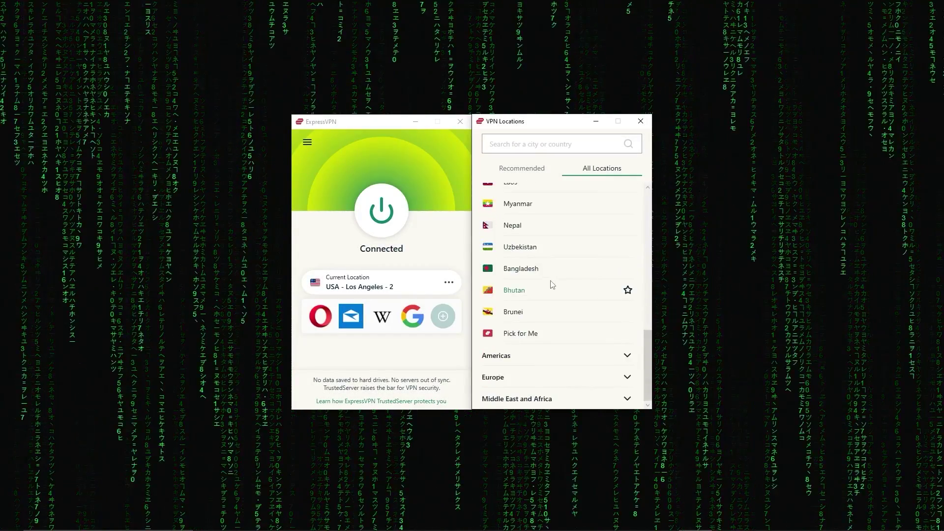
# Expand Americas and Europe under All Locations and scroll through their countries.
pyautogui.click(551, 355)
pyautogui.scroll(-3, 561, 253)
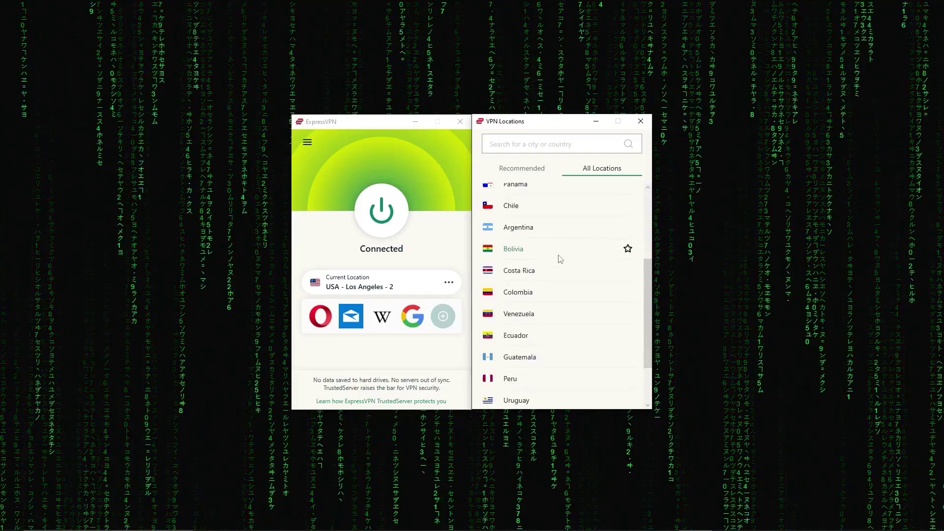
pyautogui.scroll(-2, 551, 265)
pyautogui.click(566, 380)
pyautogui.scroll(-2, 571, 313)
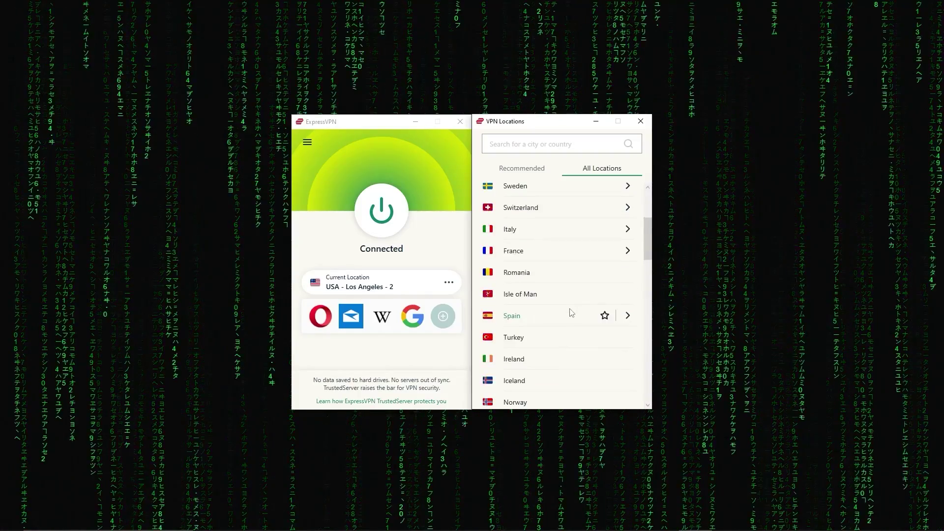
pyautogui.scroll(-2, 570, 313)
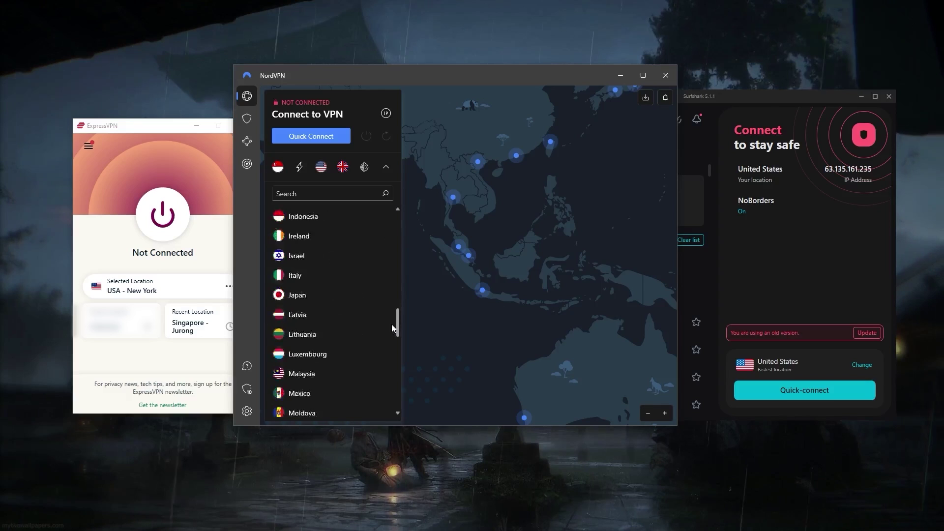
# Scroll NordVPN's country list to United States and connect to one of its city servers.
pyautogui.moveTo(392, 323); pyautogui.dragTo(391, 395)
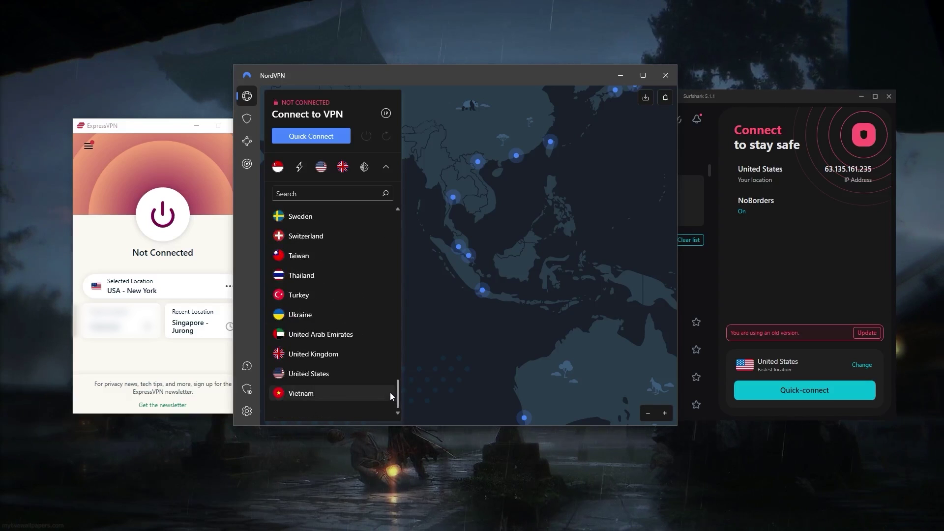
pyautogui.click(387, 375)
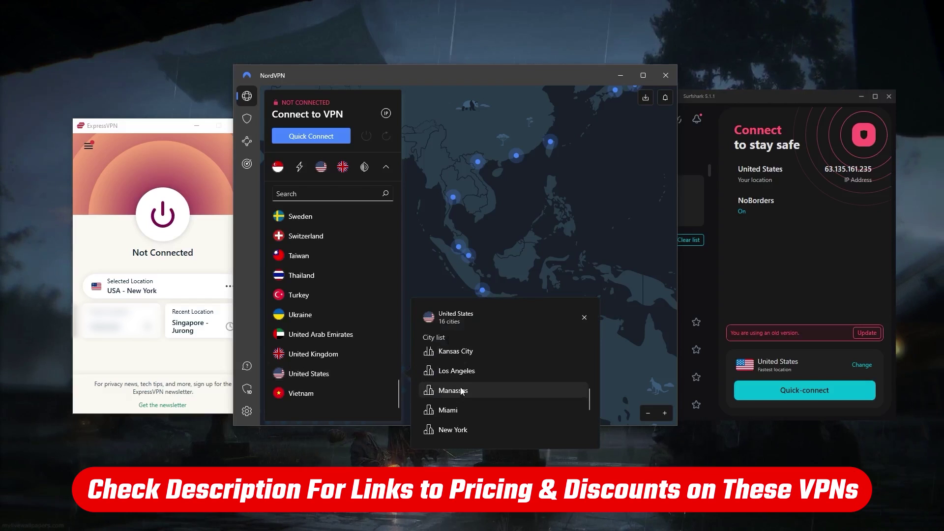
pyautogui.click(445, 373)
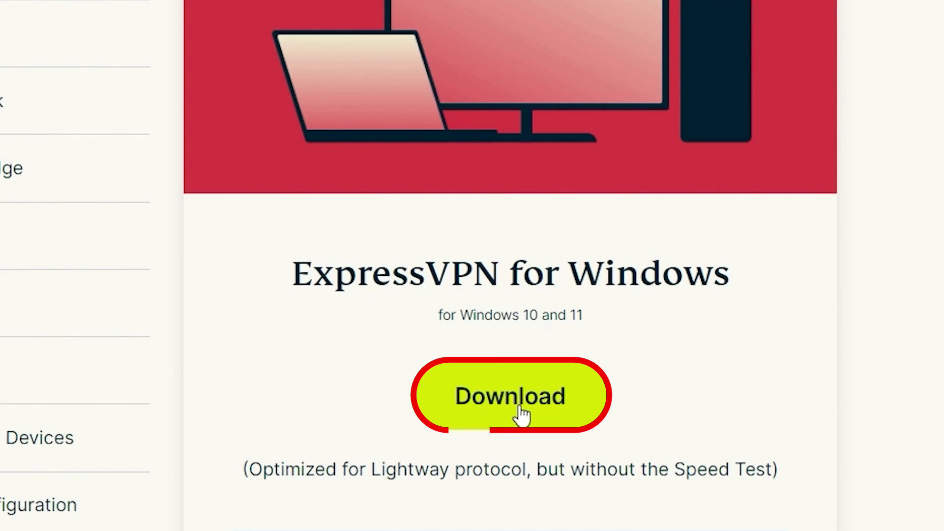
# Download the ExpressVPN Windows installer, skip Launch on Startup, and decline sharing diagnostic reports.
pyautogui.click(521, 416)
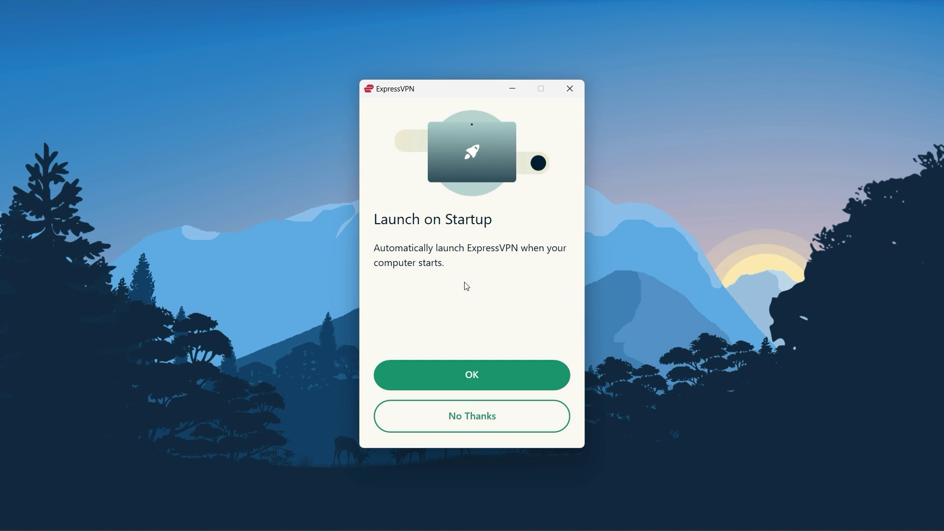
pyautogui.click(475, 418)
pyautogui.click(475, 422)
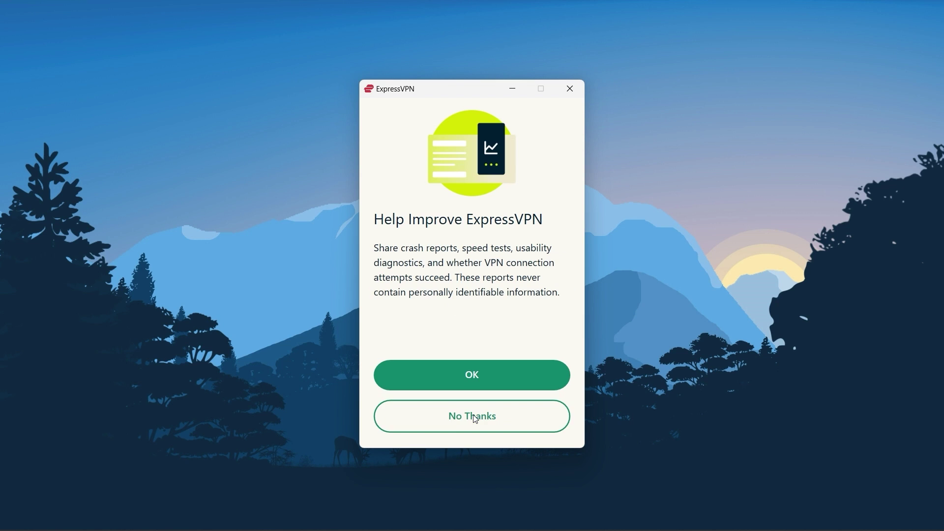
# Open VPN Locations, connect the VPN, and scroll through the location list.
pyautogui.click(559, 294)
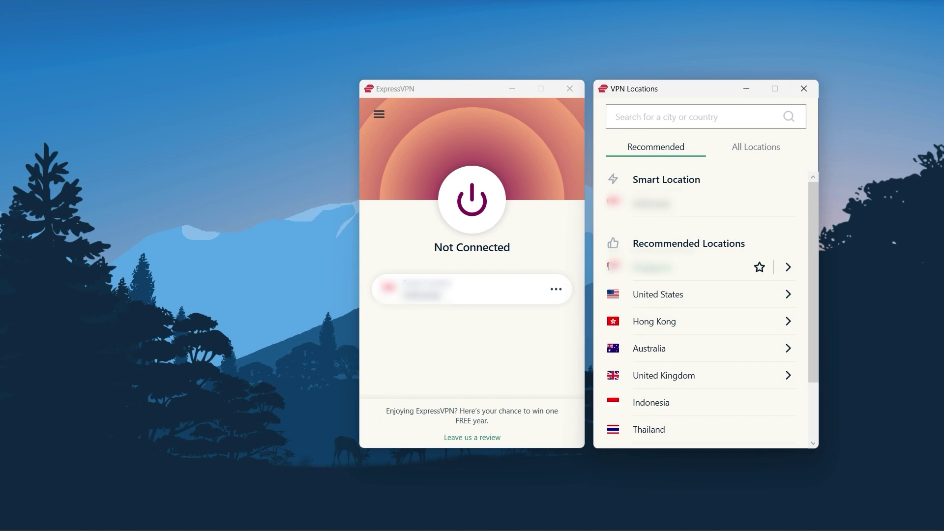
pyautogui.click(453, 201)
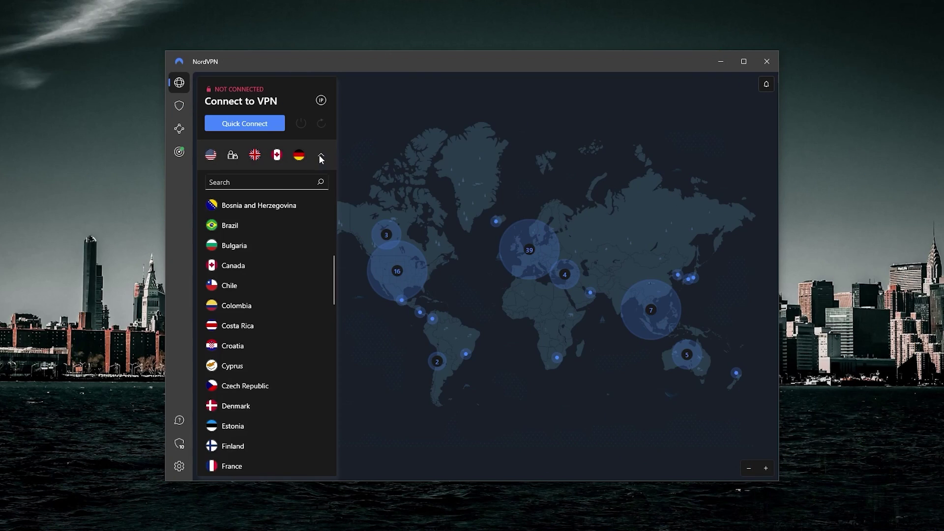
pyautogui.scroll(-5, 269, 285)
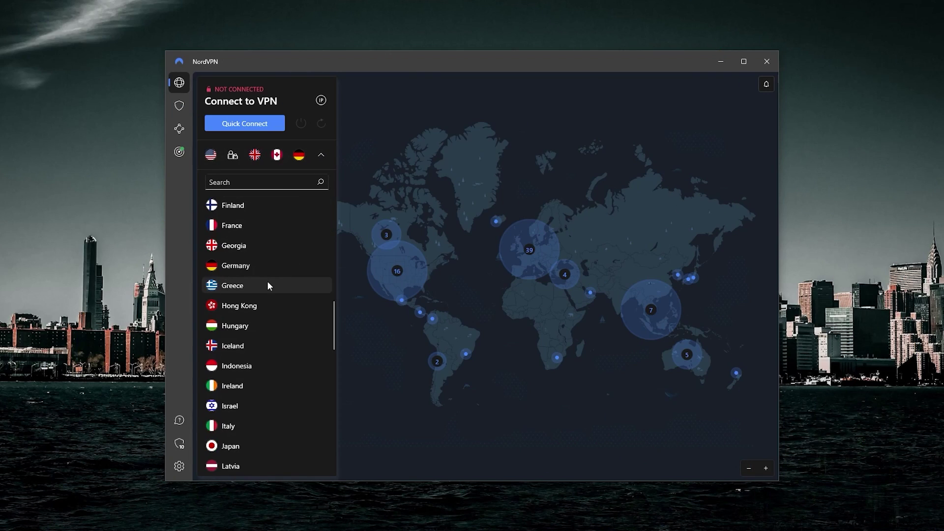
pyautogui.scroll(1, 268, 286)
pyautogui.scroll(-10, 267, 283)
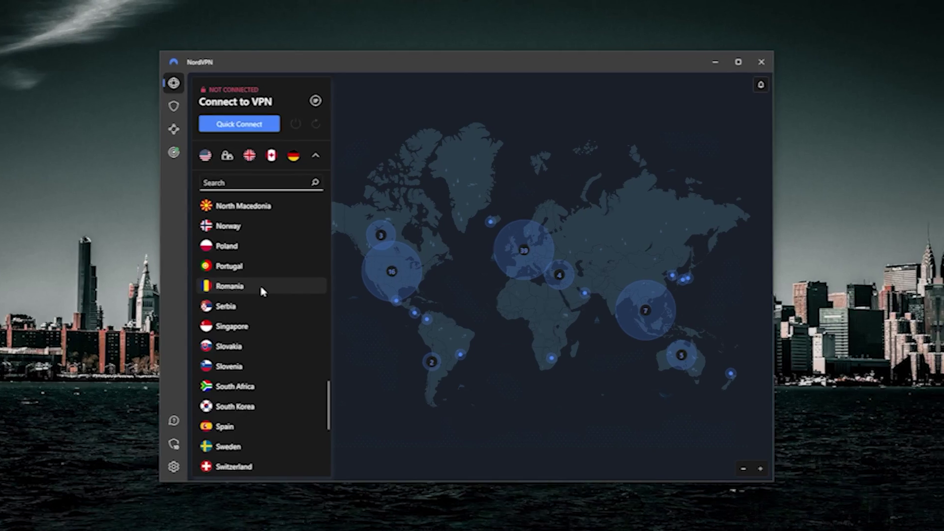
# Search 'Dallas', connect to USA - Dallas, and refresh the IP checker to confirm the location.
pyautogui.write('D')
pyautogui.write('allas')
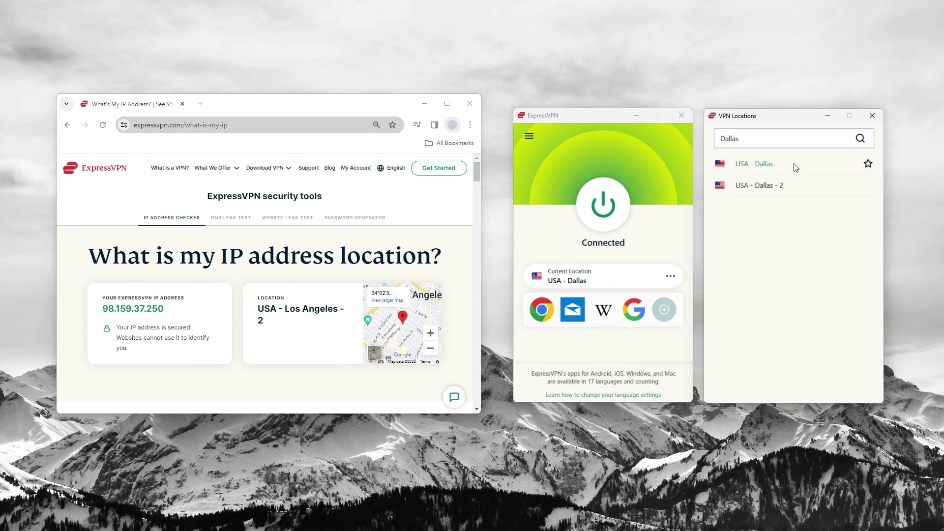
pyautogui.click(795, 167)
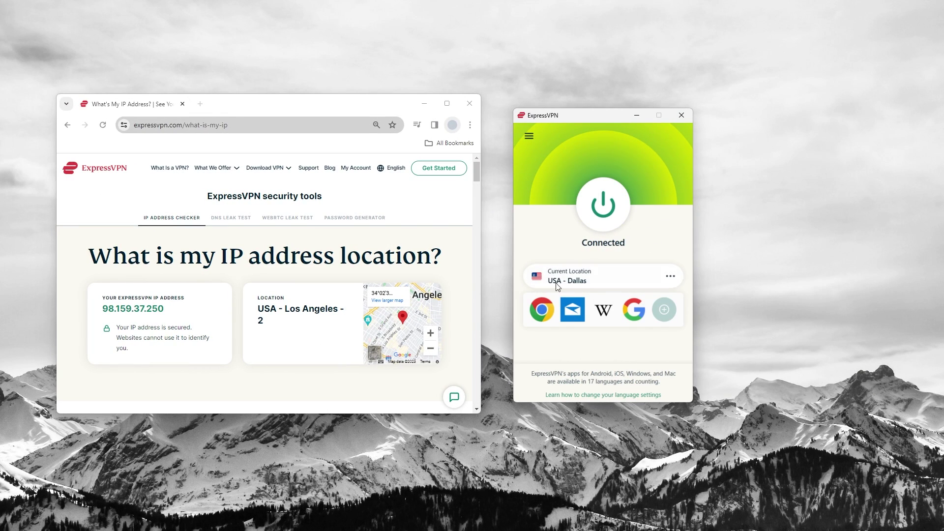
pyautogui.click(174, 216)
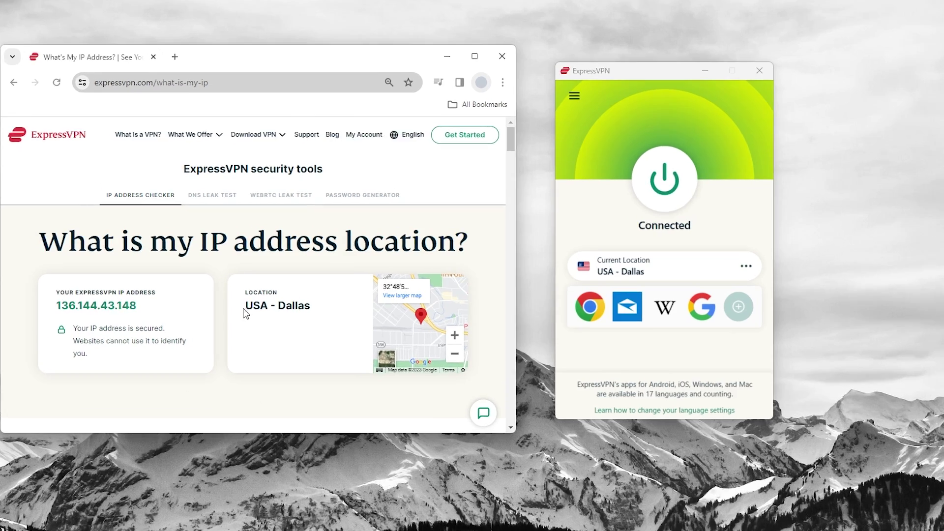
pyautogui.moveTo(257, 309); pyautogui.dragTo(307, 310)
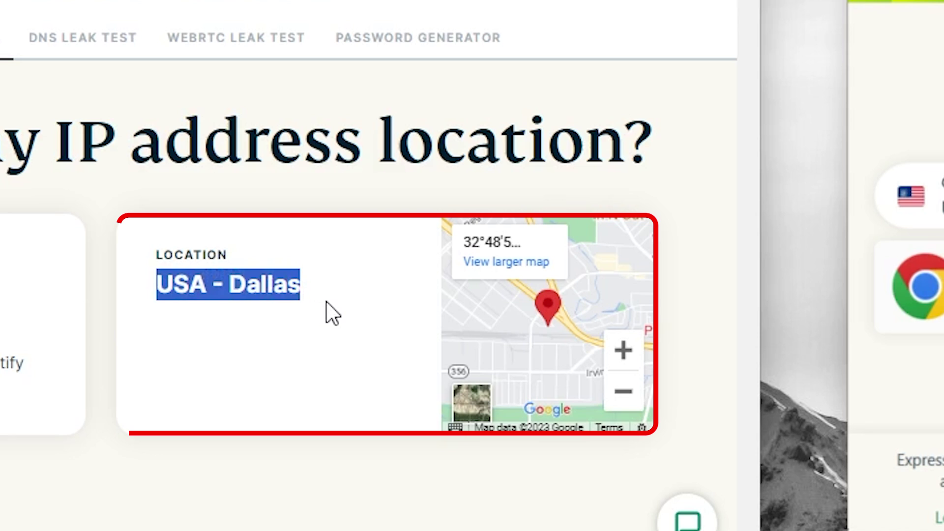
pyautogui.click(332, 314)
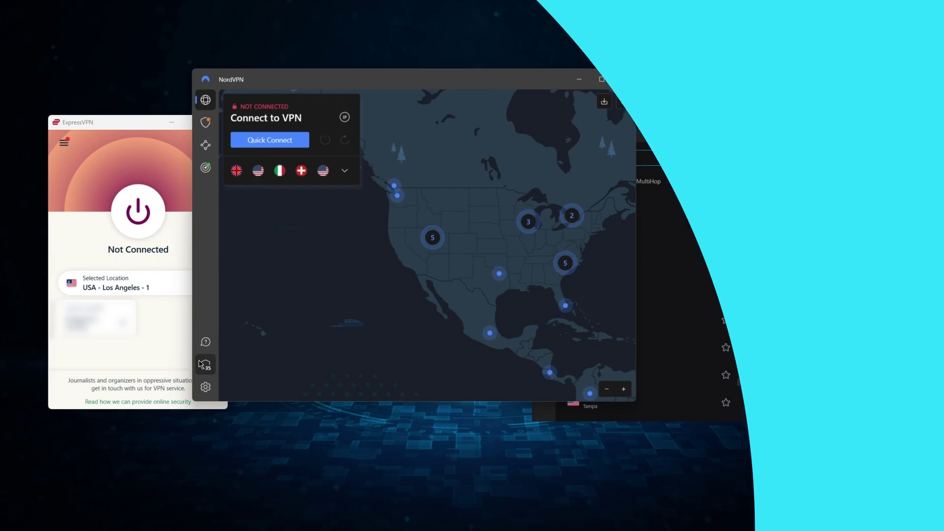
# Show NordVPN's split tunneling settings and Surfshark's VPN settings side by side.
pyautogui.click(206, 387)
pyautogui.click(275, 271)
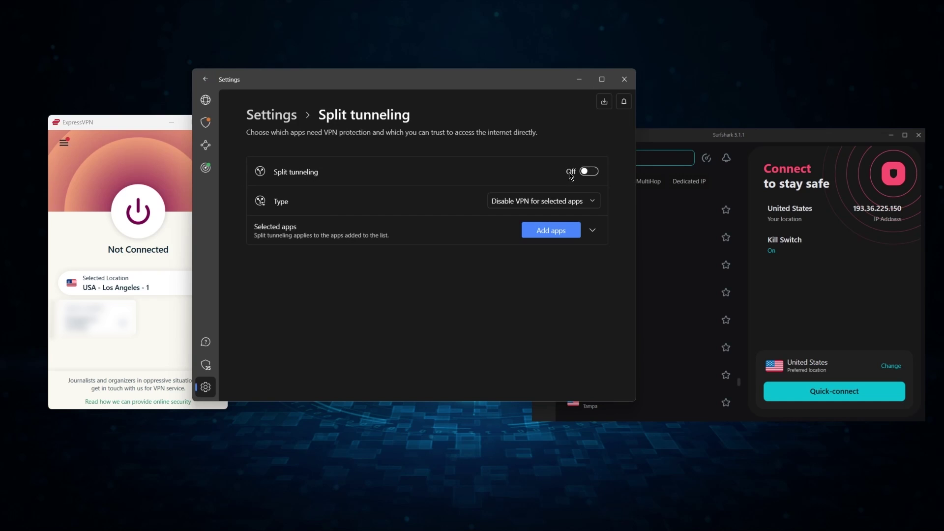
pyautogui.click(663, 142)
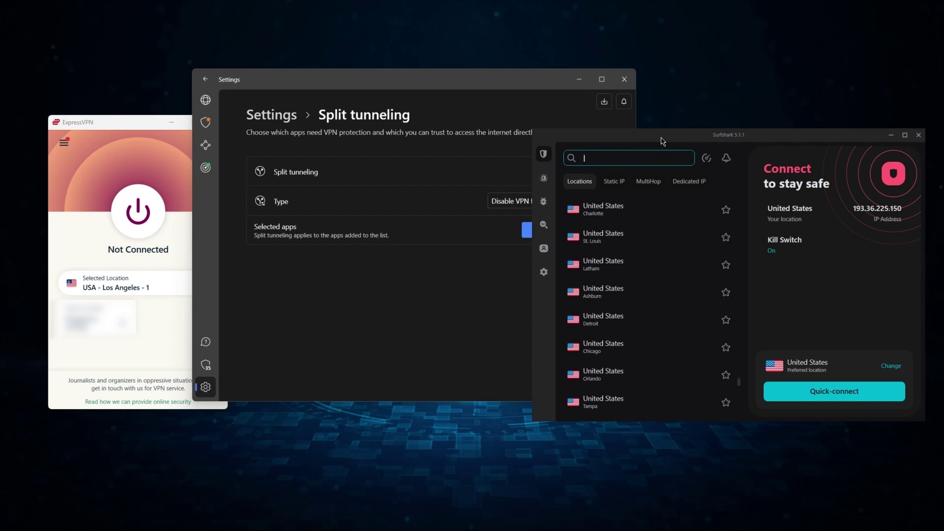
pyautogui.click(544, 272)
pyautogui.click(641, 177)
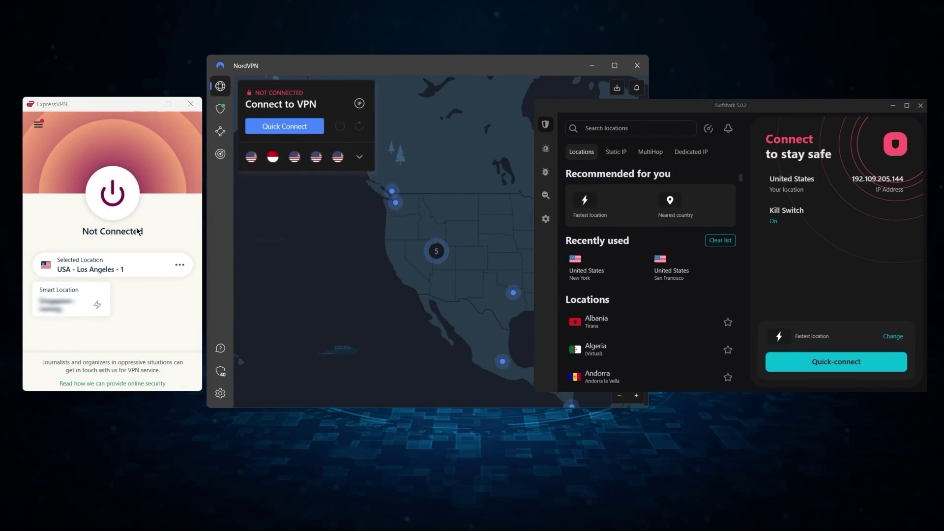
# Open ExpressVPN's Options window from its app menu, then close it.
pyautogui.click(37, 128)
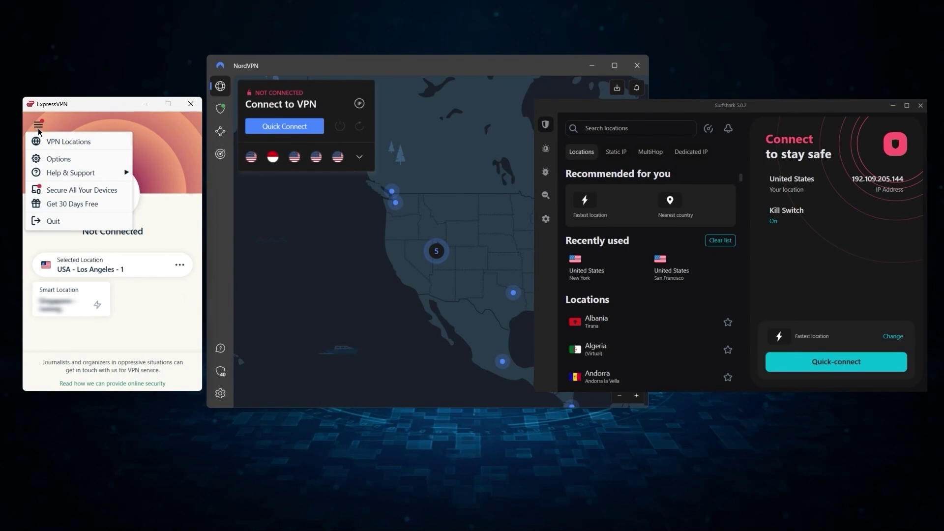
pyautogui.click(43, 157)
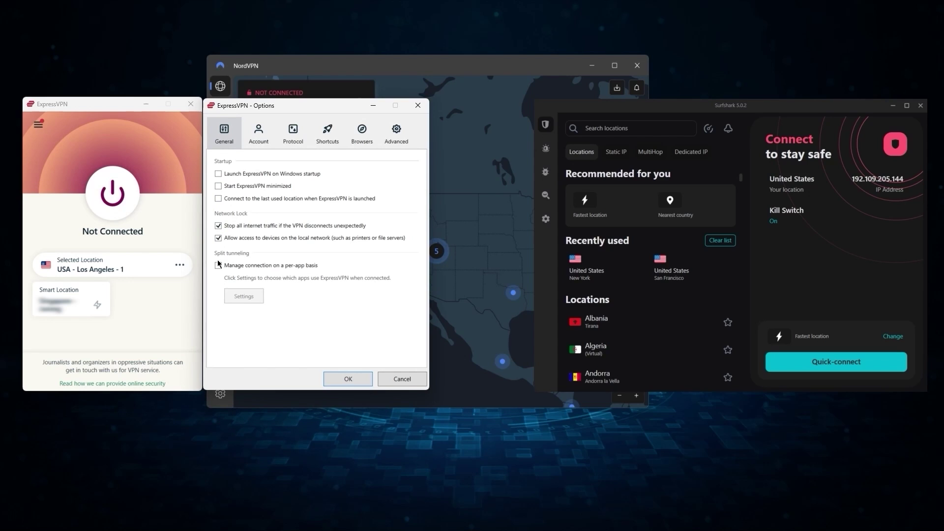
pyautogui.press('Escape')
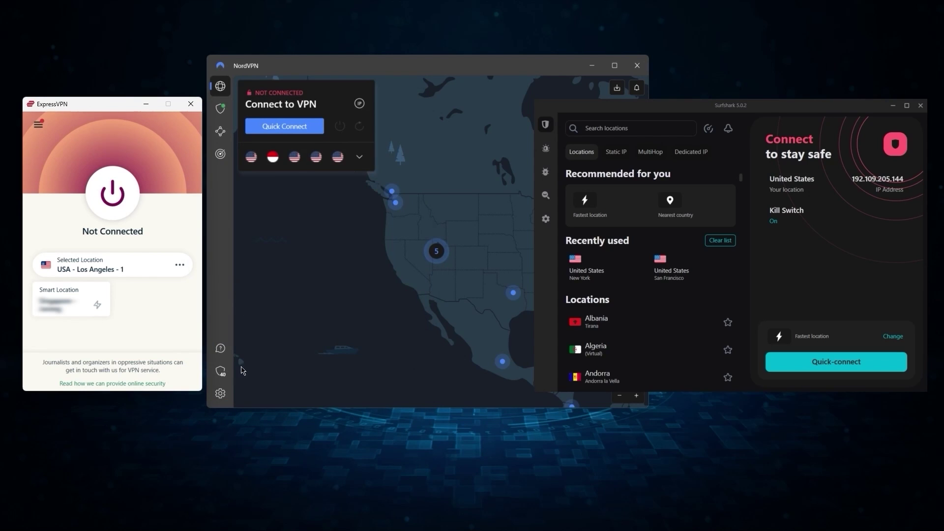
# Return to NordVPN's split tunneling settings and Surfshark's VPN settings again.
pyautogui.click(220, 393)
pyautogui.click(700, 154)
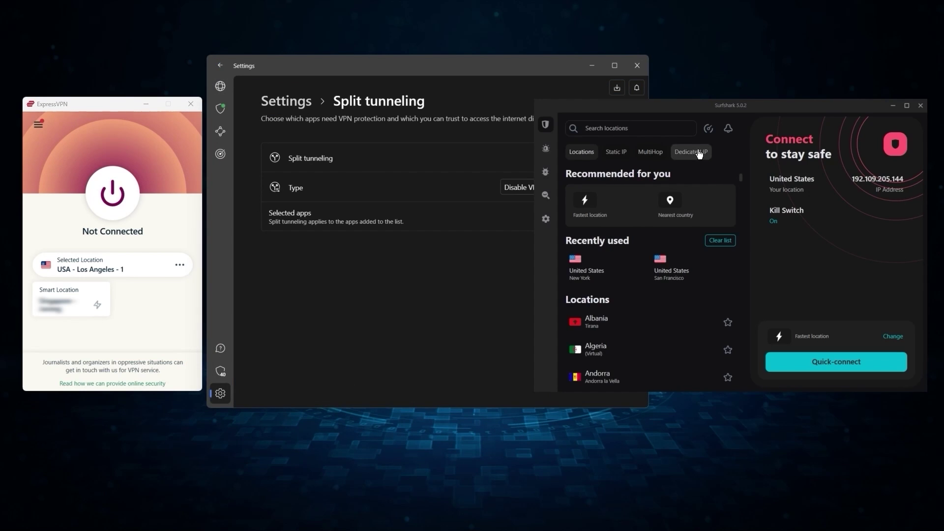
pyautogui.click(554, 220)
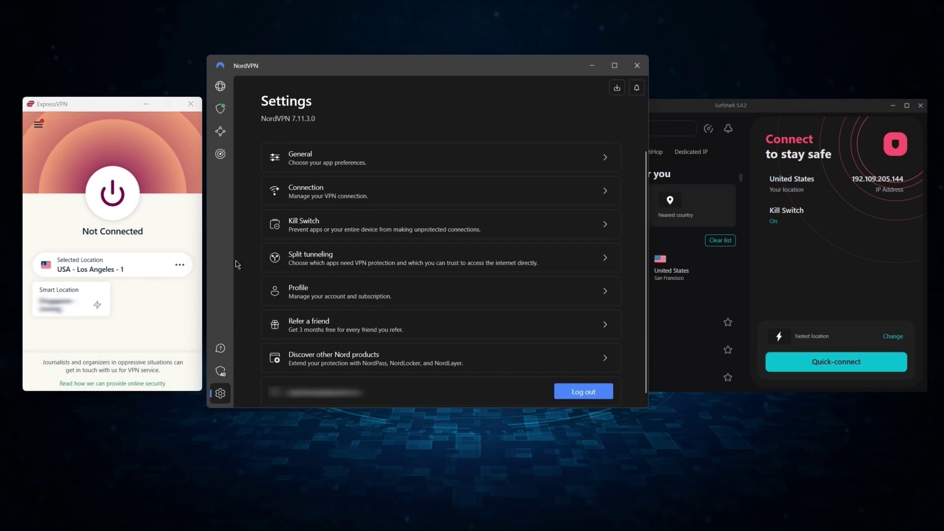
pyautogui.click(293, 257)
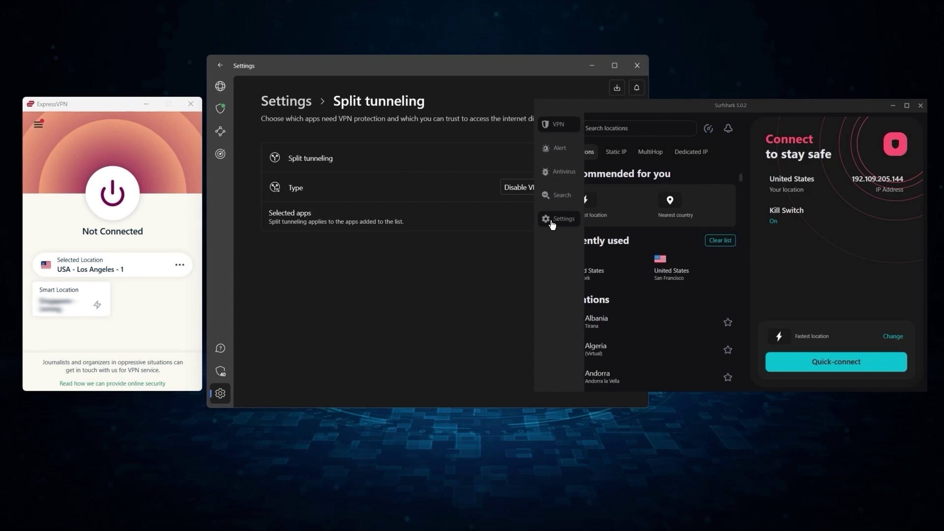
pyautogui.click(552, 224)
pyautogui.click(593, 140)
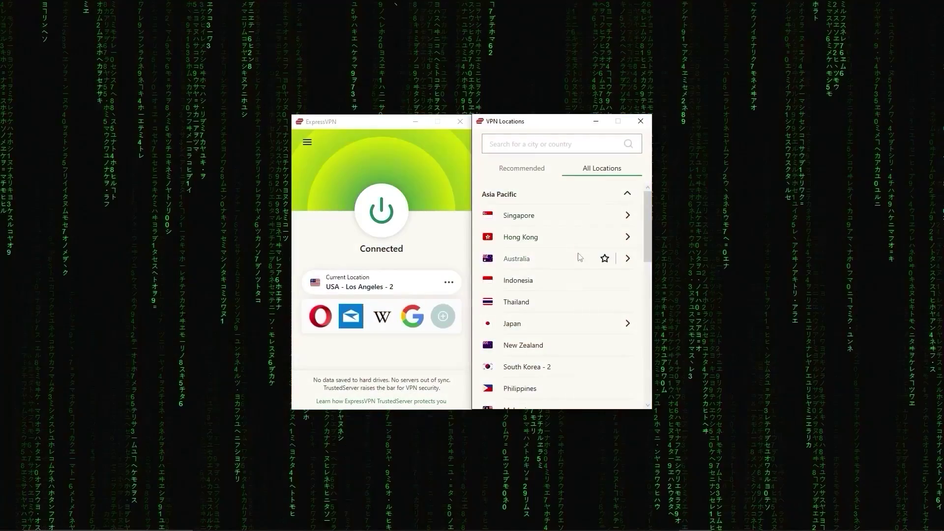
# Scroll past the Asia Pacific countries and expand the Americas region.
pyautogui.scroll(-5, 581, 258)
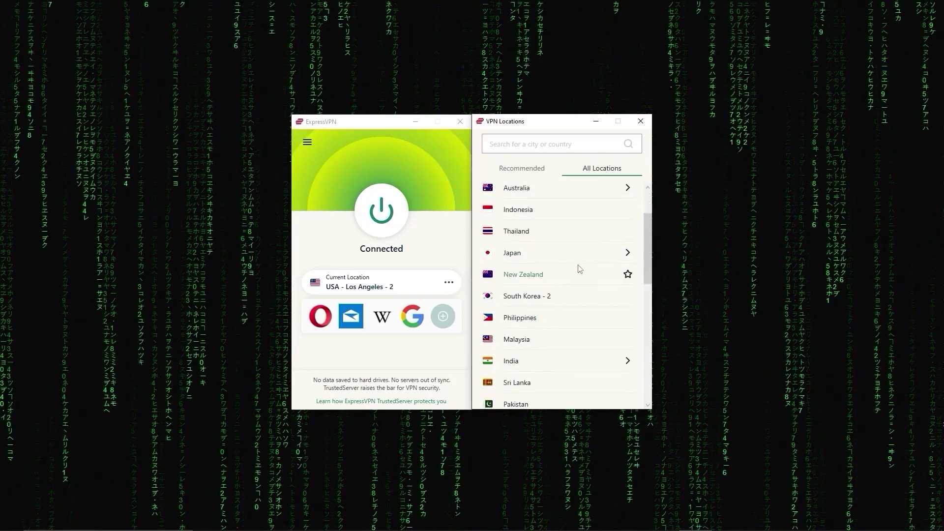
pyautogui.scroll(-3, 580, 269)
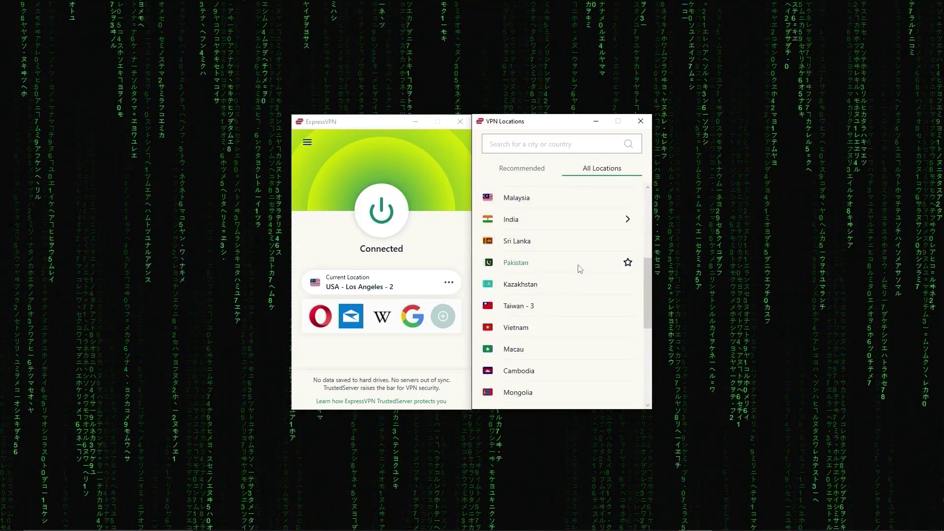
pyautogui.scroll(-4, 578, 268)
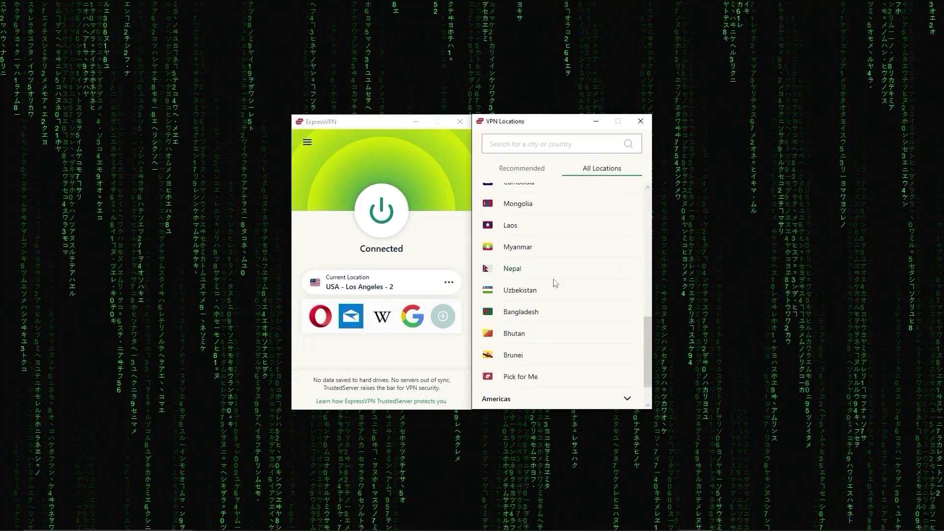
pyautogui.click(542, 354)
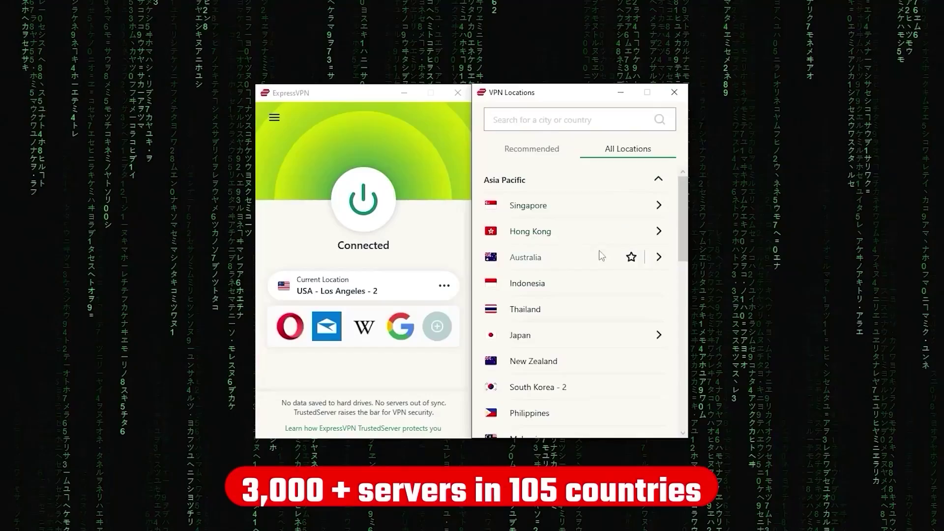
# Expand the Americas and Europe regions and scroll through their countries.
pyautogui.scroll(-3, 601, 266)
pyautogui.scroll(-12, 601, 270)
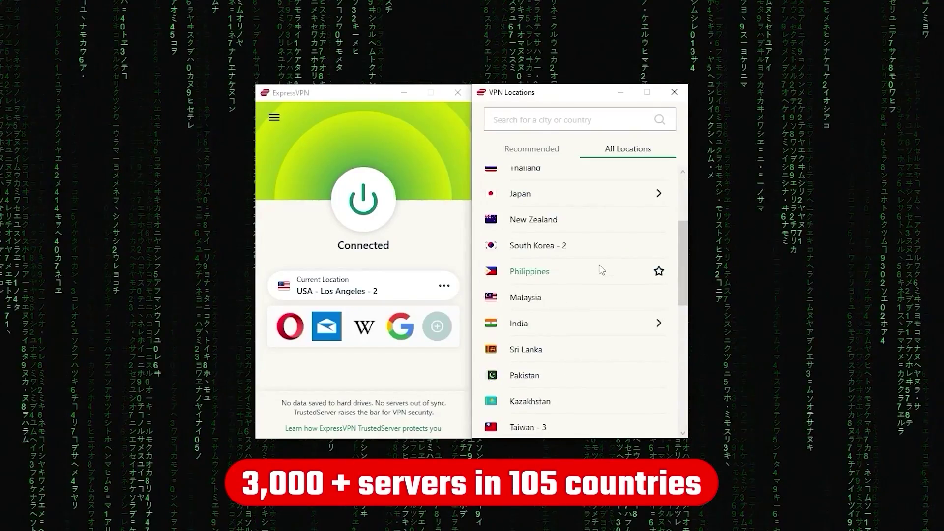
pyautogui.scroll(-6, 573, 281)
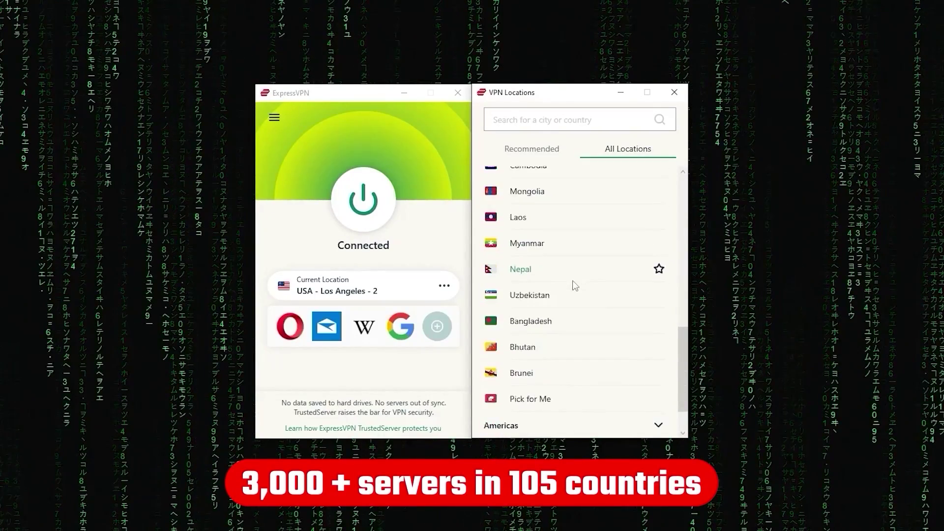
pyautogui.click(556, 372)
pyautogui.scroll(-8, 577, 251)
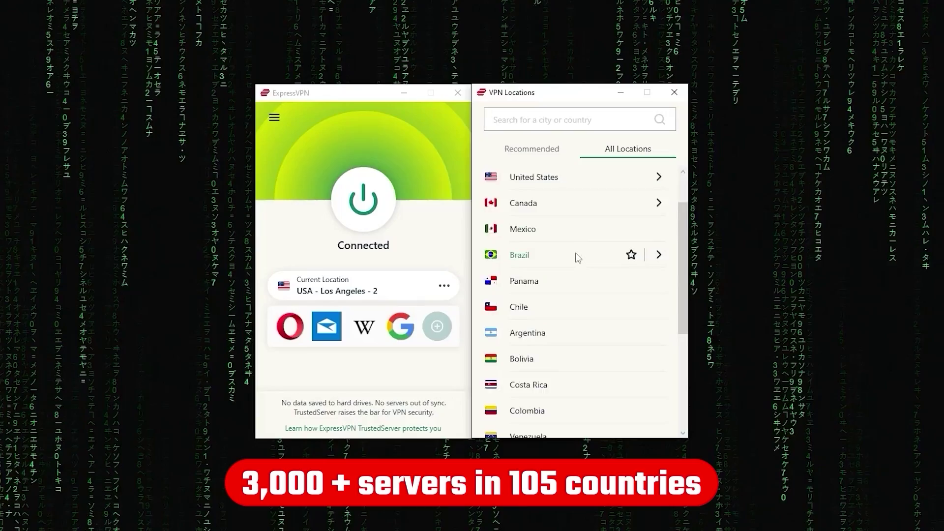
pyautogui.click(587, 402)
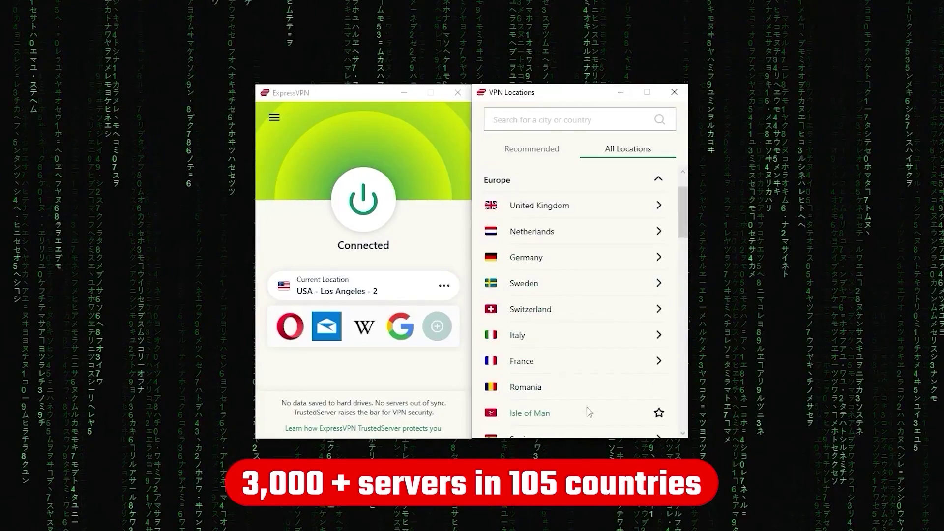
pyautogui.scroll(-10, 589, 317)
pyautogui.scroll(-3, 591, 323)
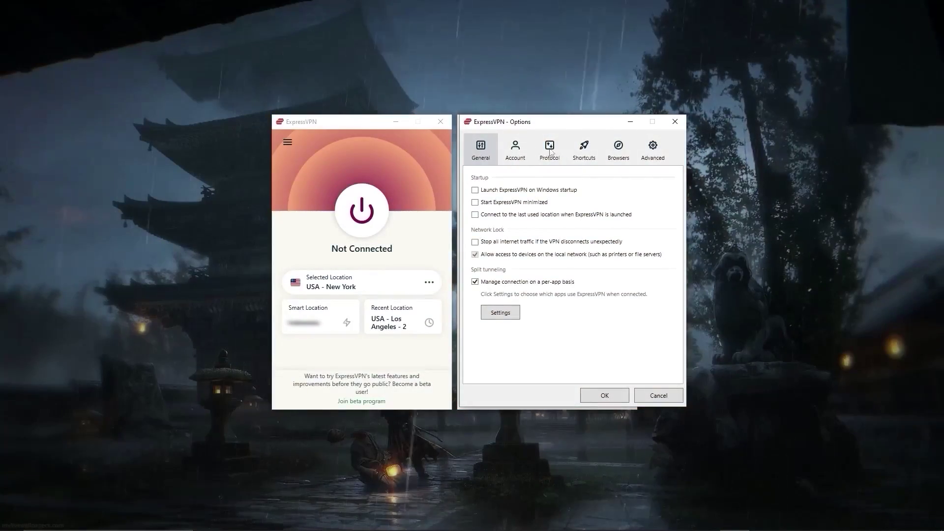
# Show the connection protocol settings, then expand Asia Pacific and scroll its countries.
pyautogui.click(557, 150)
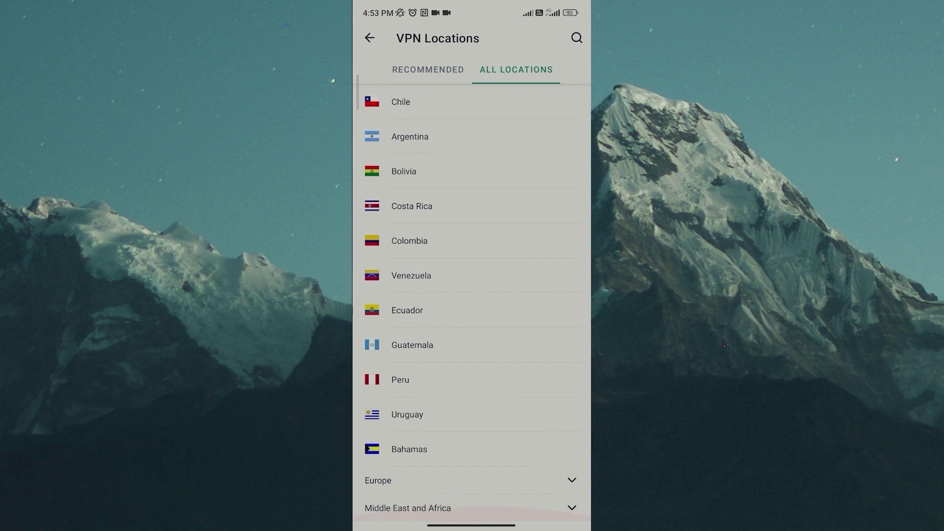
pyautogui.scroll(5, 471, 303)
pyautogui.click(516, 97)
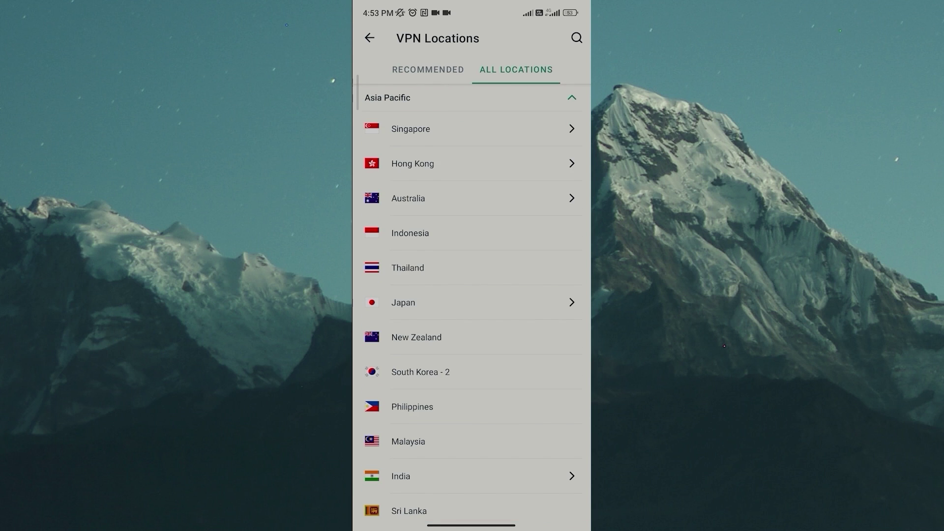
pyautogui.scroll(-10, 472, 303)
pyautogui.scroll(-5, 471, 303)
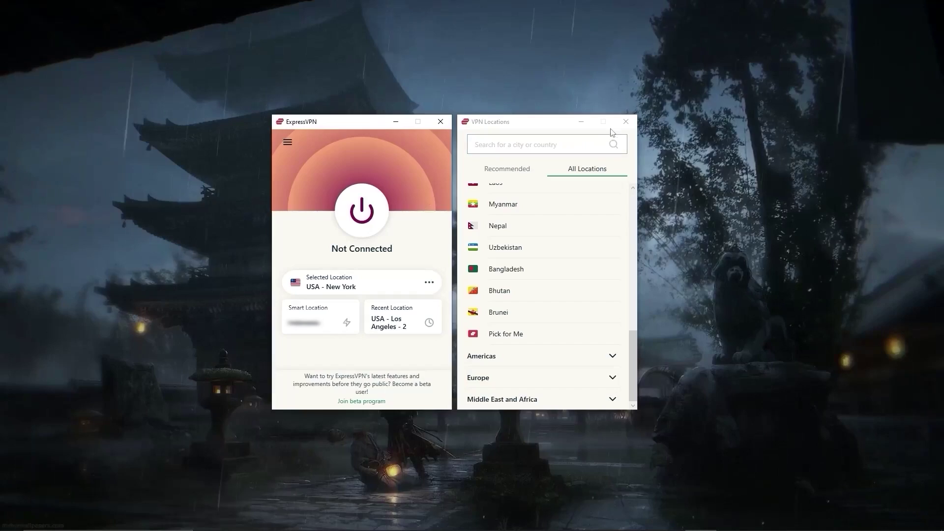
# Close VPN Locations, start connecting to USA - New York, and open Surfshark's settings page.
pyautogui.click(626, 121)
pyautogui.click(369, 223)
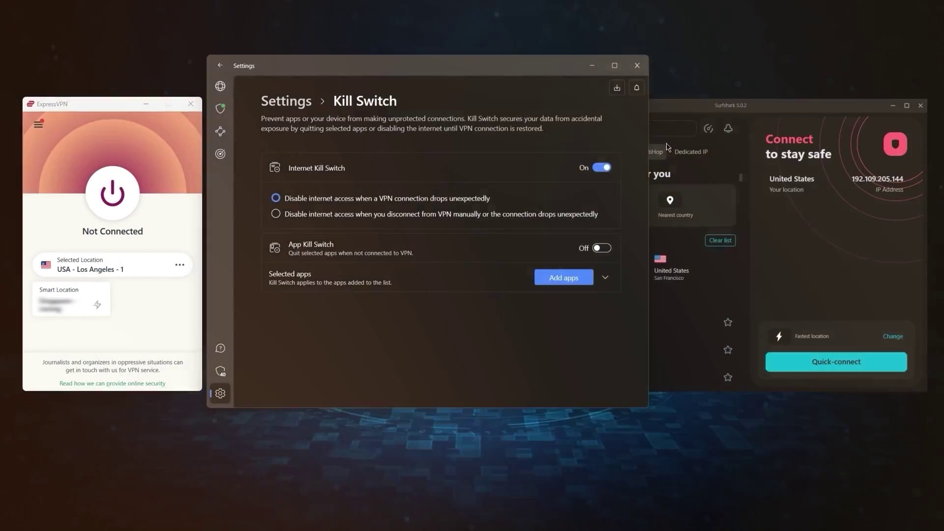
pyautogui.click(715, 114)
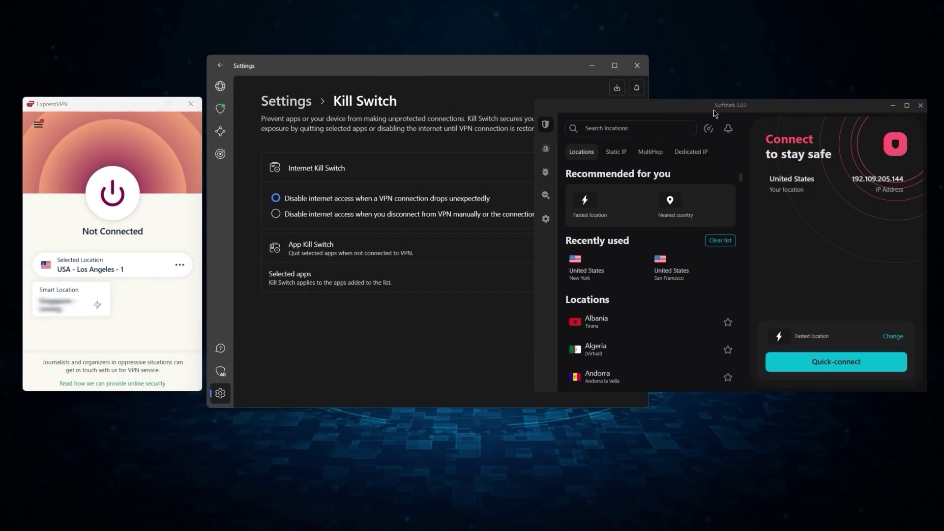
pyautogui.click(546, 219)
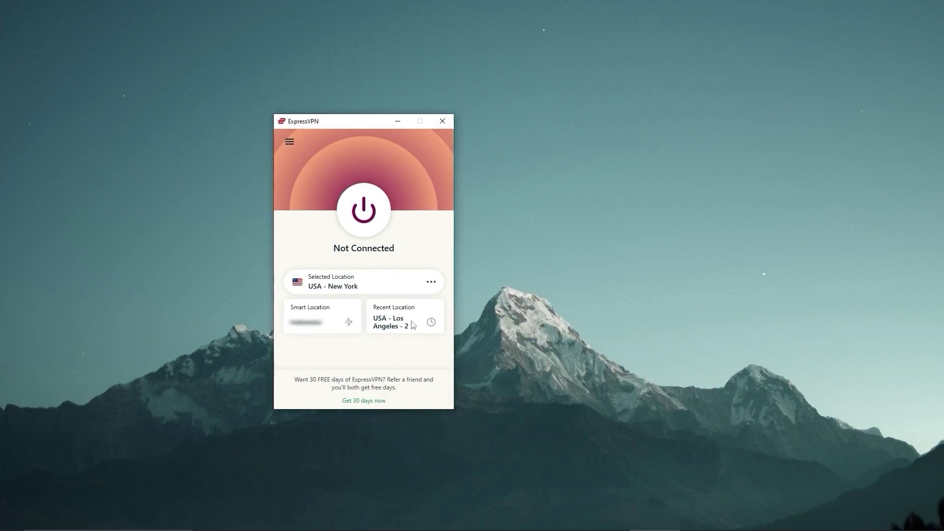
# Show ExpressVPN's protocol choices in Options, then open the Kill Switch's app list.
pyautogui.click(290, 141)
pyautogui.click(322, 178)
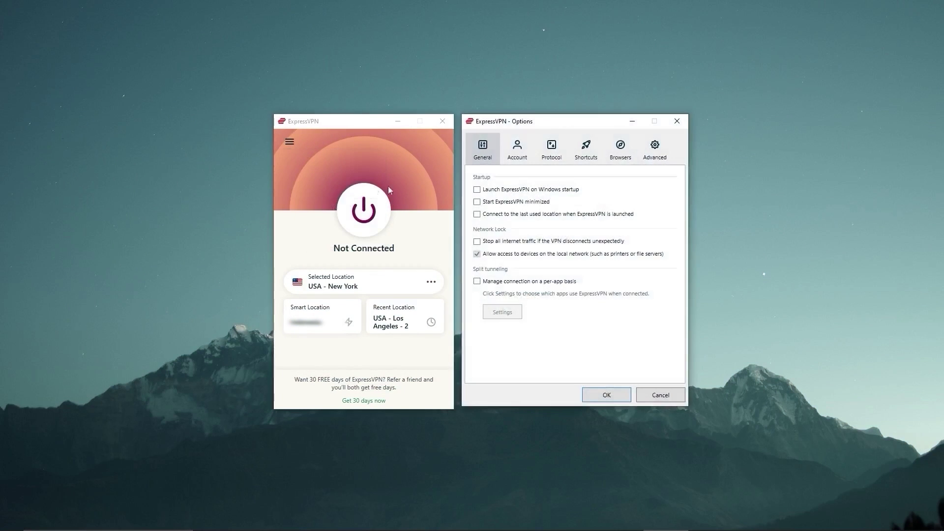
pyautogui.click(547, 155)
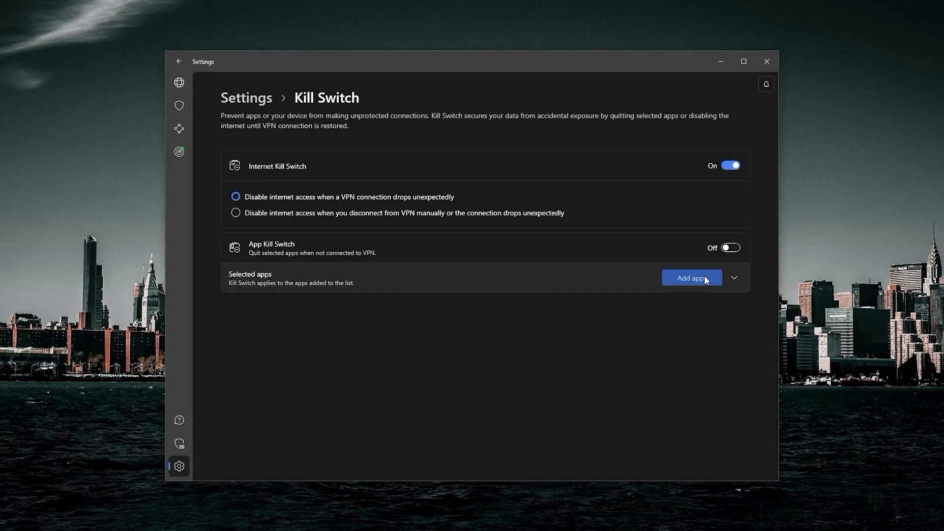
pyautogui.click(704, 277)
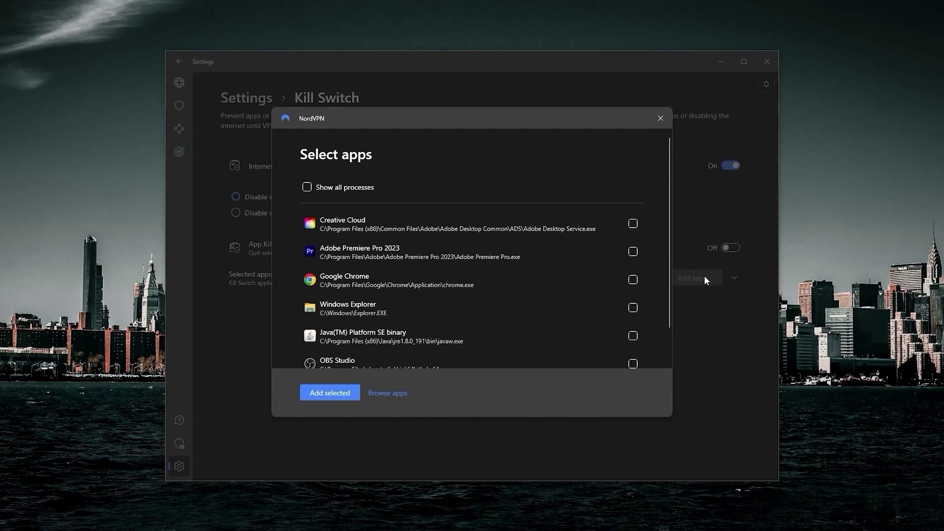
# Close NordVPN's kill-switch app selection list without adding any apps.
pyautogui.scroll(-1, 456, 290)
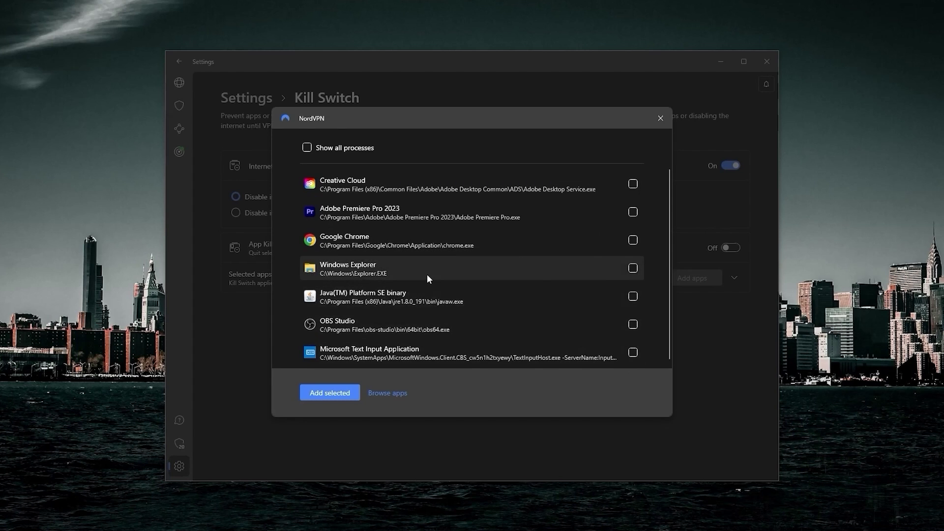
pyautogui.scroll(1, 427, 277)
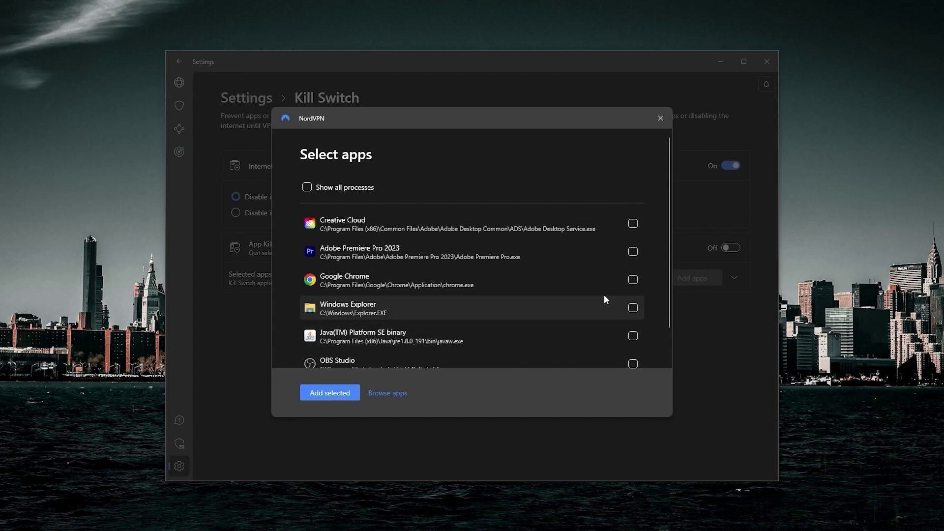
pyautogui.click(659, 118)
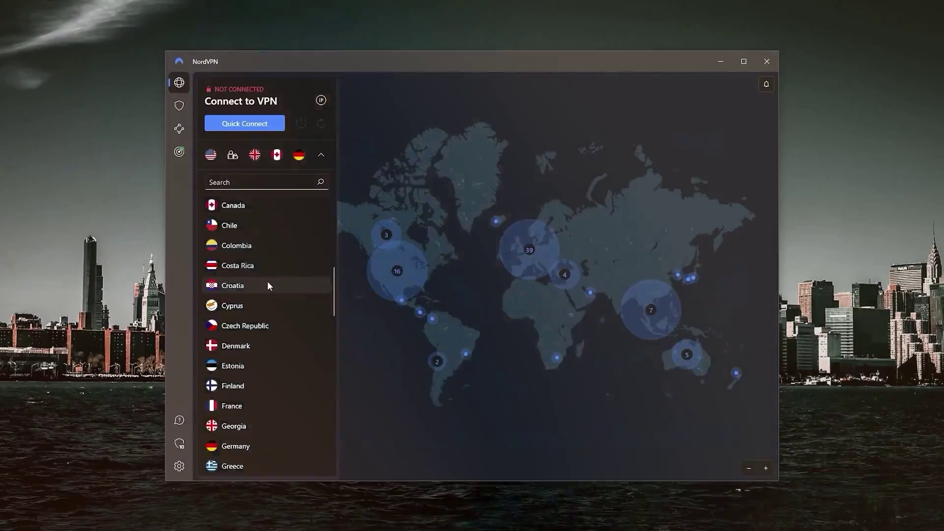
# Zoom NordVPN's server map in and out and centre it on North America.
pyautogui.scroll(-2, 268, 283)
pyautogui.scroll(1, 268, 283)
pyautogui.scroll(-6, 267, 282)
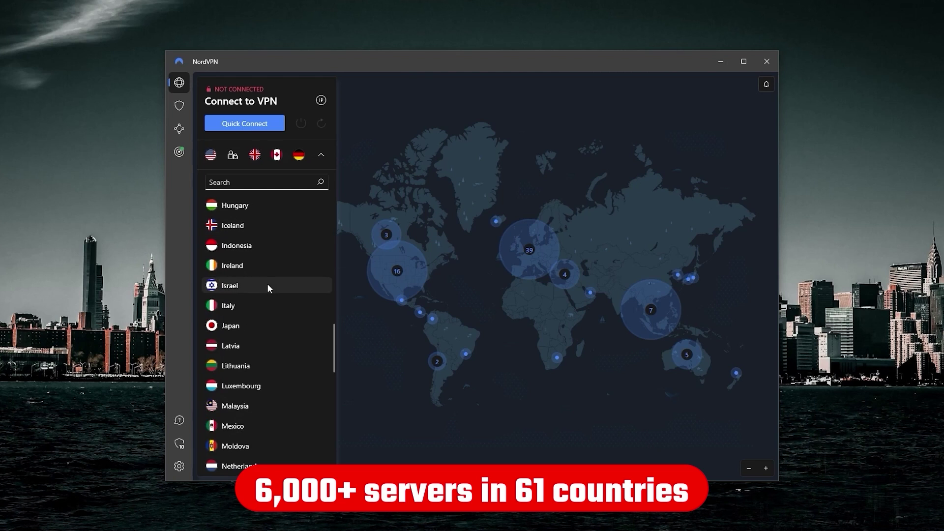
pyautogui.scroll(-3, 266, 286)
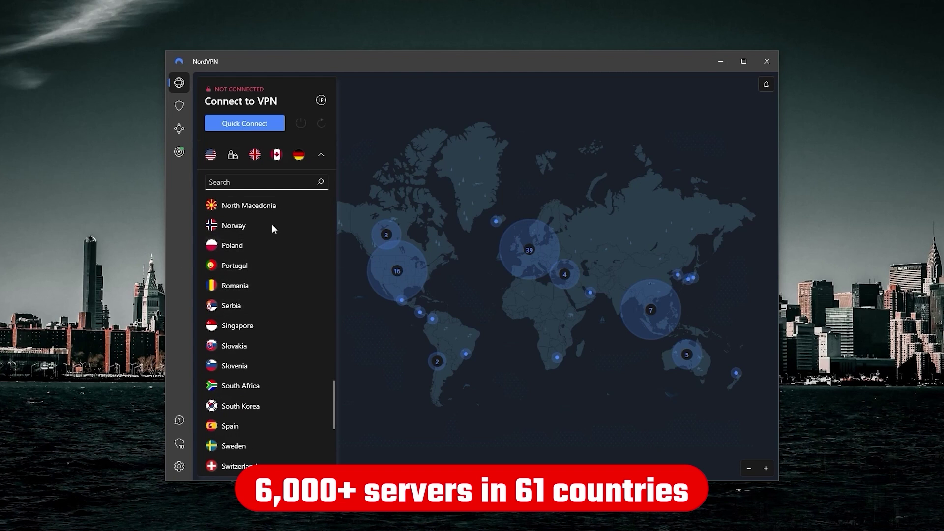
pyautogui.scroll(10, 263, 263)
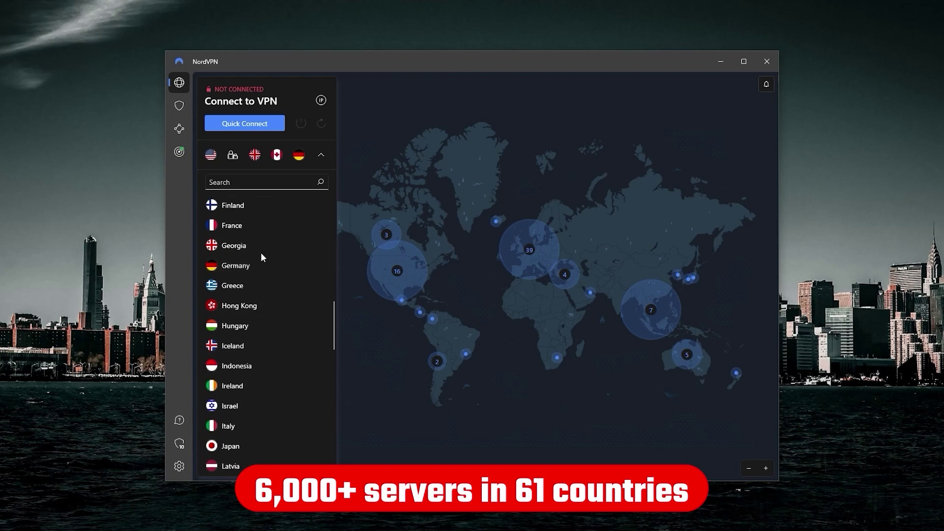
pyautogui.scroll(-2, 265, 241)
pyautogui.scroll(-5, 252, 342)
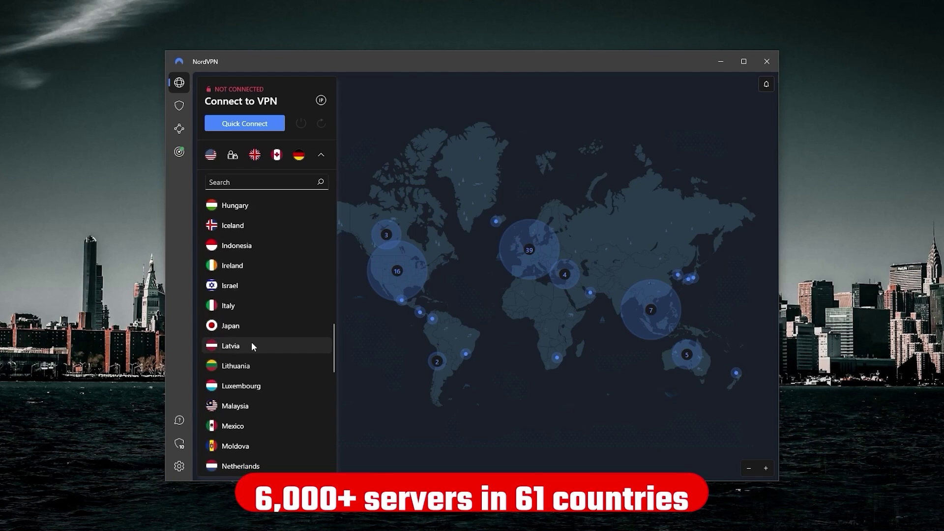
pyautogui.scroll(6, 267, 282)
pyautogui.scroll(-3, 267, 281)
pyautogui.scroll(-3, 268, 285)
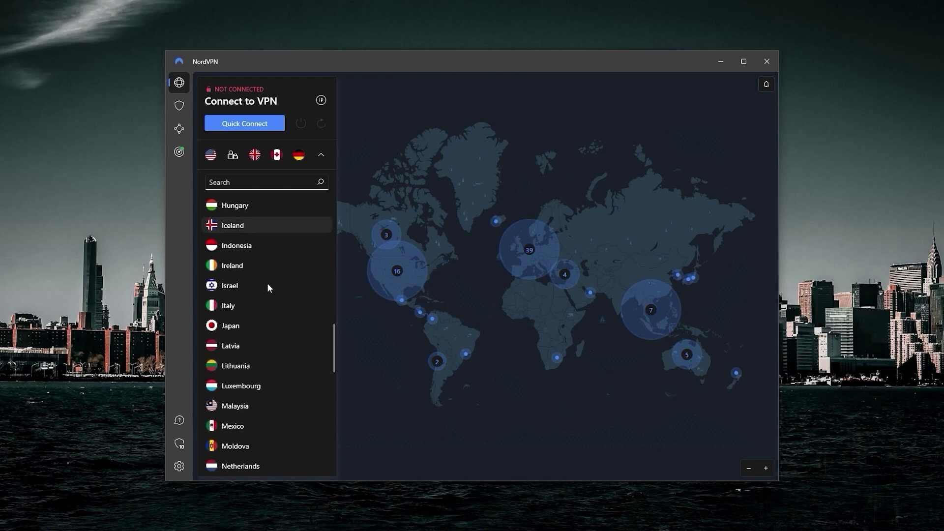
pyautogui.scroll(-8, 267, 286)
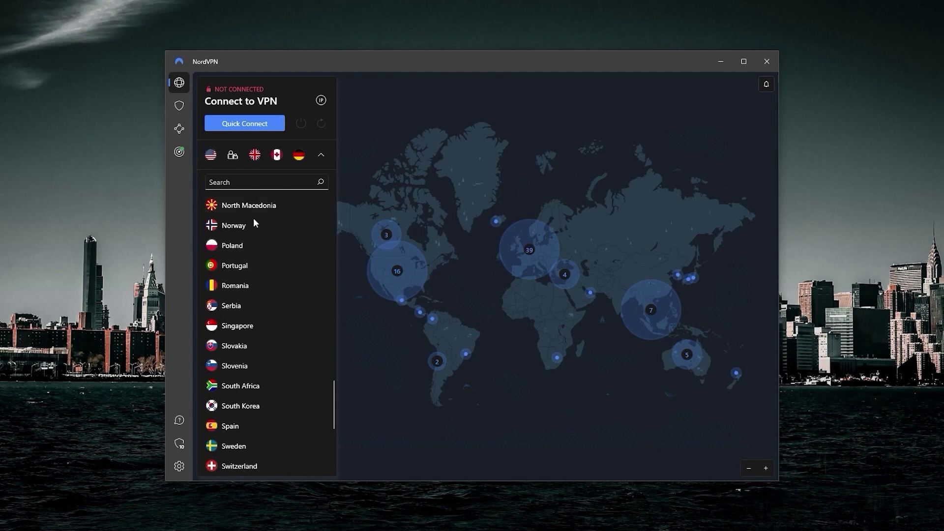
pyautogui.scroll(11, 263, 263)
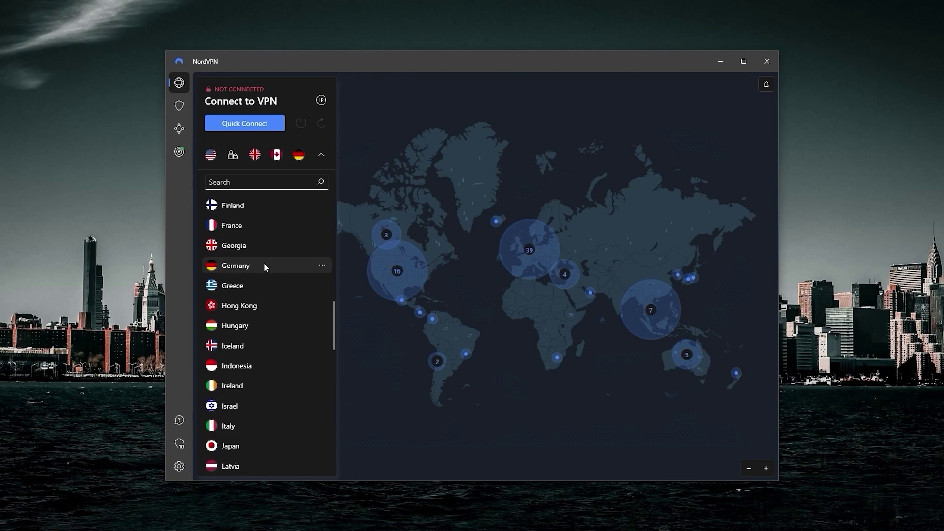
pyautogui.scroll(-2, 243, 273)
pyautogui.scroll(2, 240, 268)
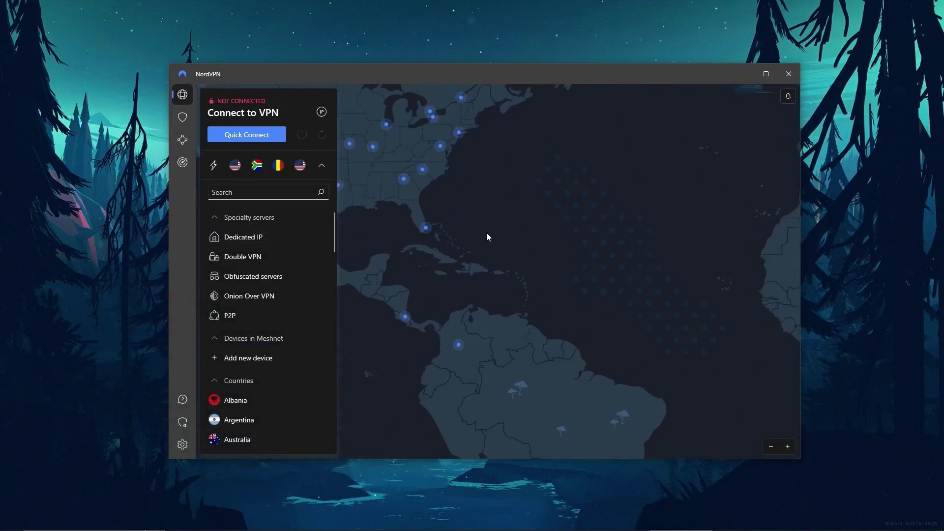
pyautogui.moveTo(487, 236); pyautogui.dragTo(477, 310)
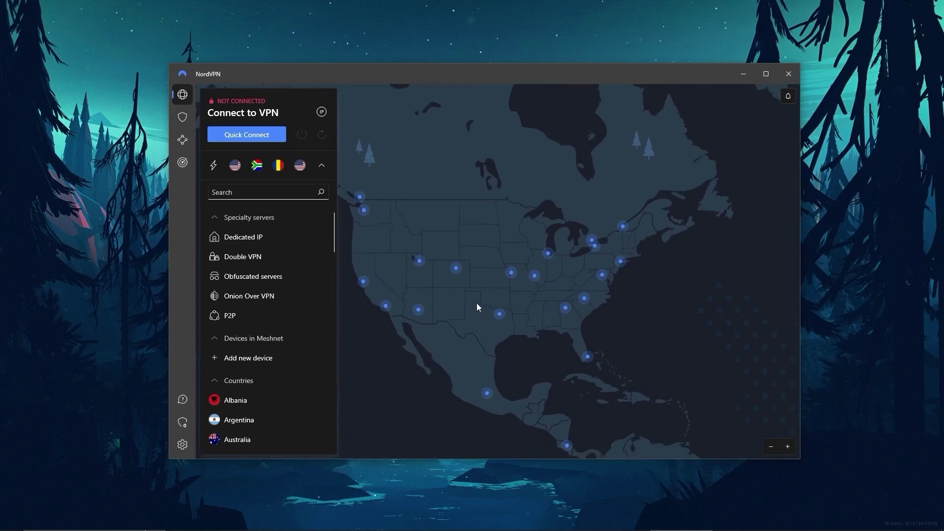
# Pan the map across Europe and Asia, then zoom into Europe's 17-server cluster.
pyautogui.moveTo(575, 310); pyautogui.dragTo(472, 246)
pyautogui.moveTo(630, 312); pyautogui.dragTo(421, 283)
pyautogui.moveTo(531, 323); pyautogui.dragTo(446, 330)
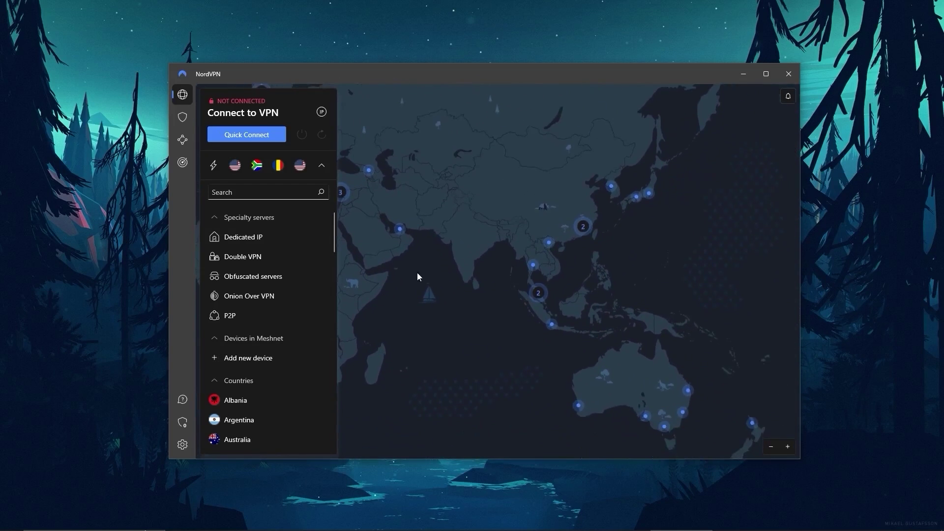
pyautogui.moveTo(417, 273); pyautogui.dragTo(615, 337)
pyautogui.click(509, 202)
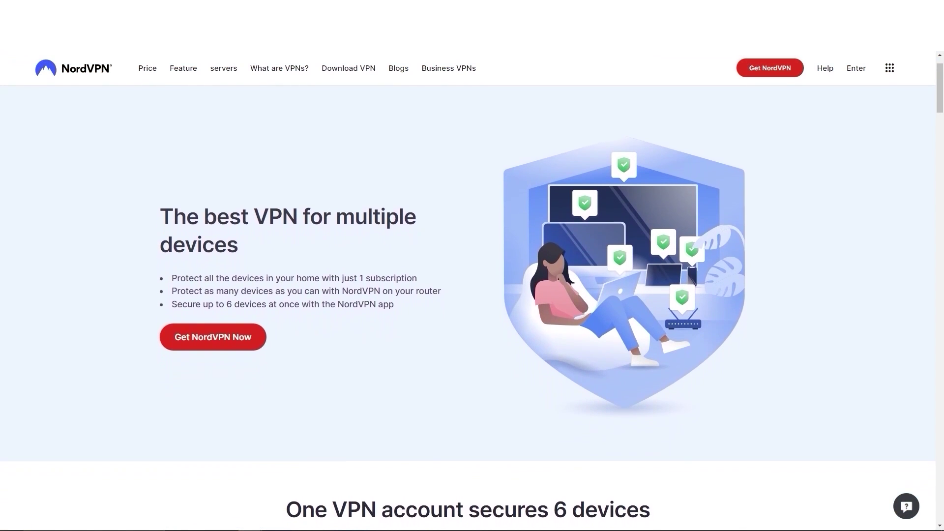
pyautogui.scroll(-1, 467, 295)
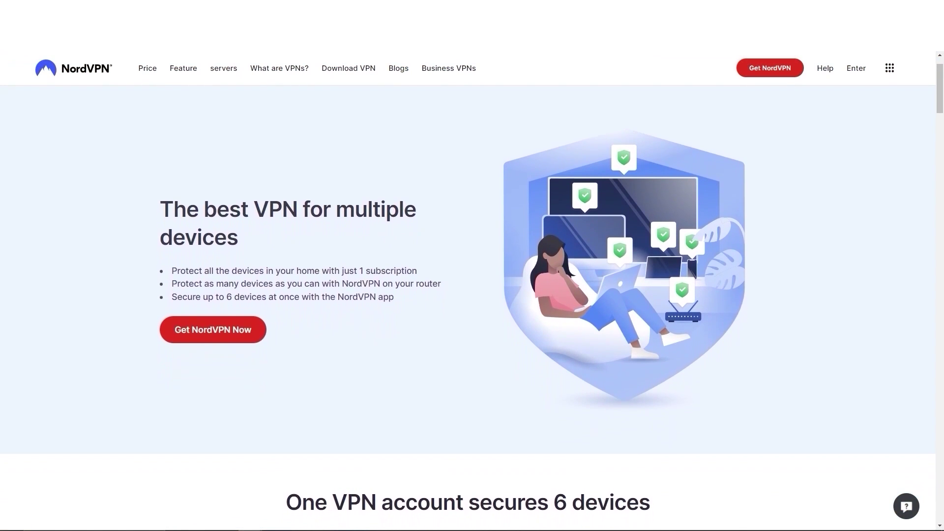
pyautogui.scroll(-1, 467, 295)
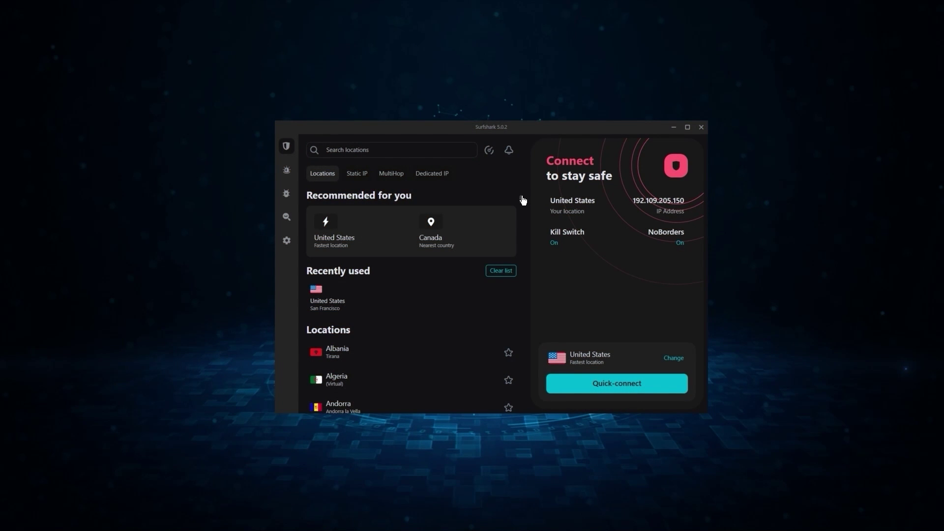
# Browse Surfshark's locations, review its VPN settings down to Protocol, and show ExpressVPN's All Locations.
pyautogui.moveTo(523, 201); pyautogui.dragTo(522, 378)
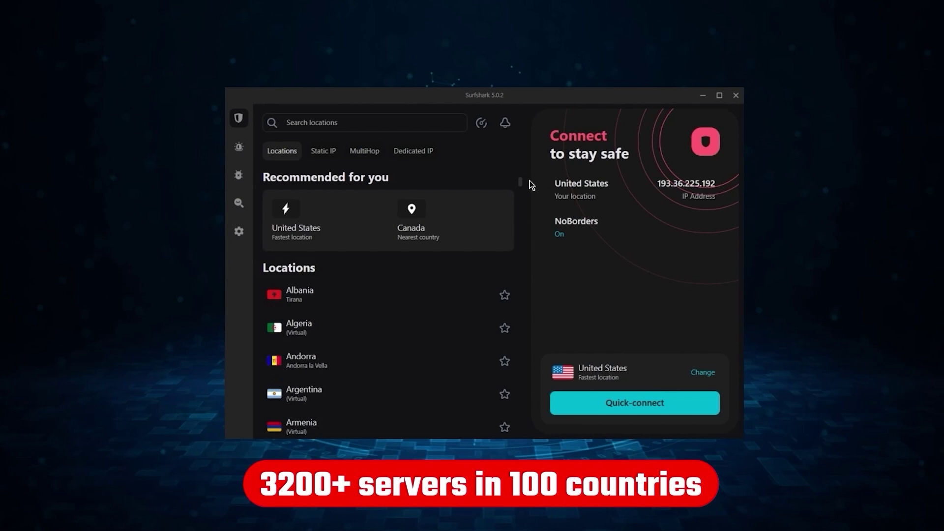
pyautogui.moveTo(521, 186); pyautogui.dragTo(523, 366)
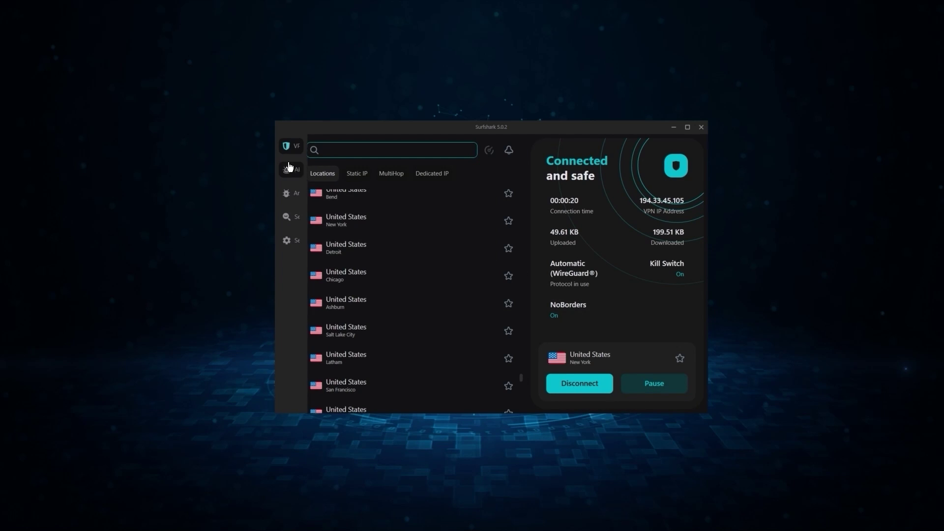
pyautogui.click(290, 238)
pyautogui.click(346, 158)
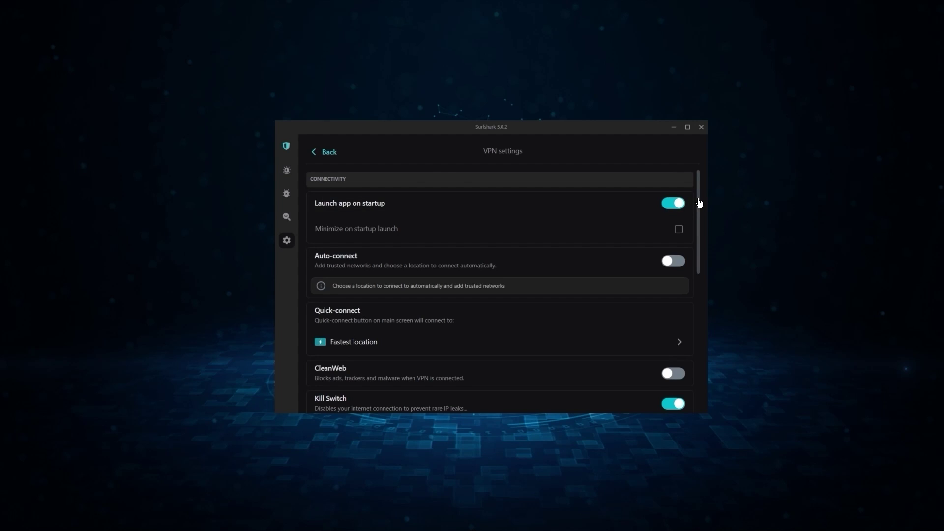
pyautogui.moveTo(700, 204); pyautogui.dragTo(695, 279)
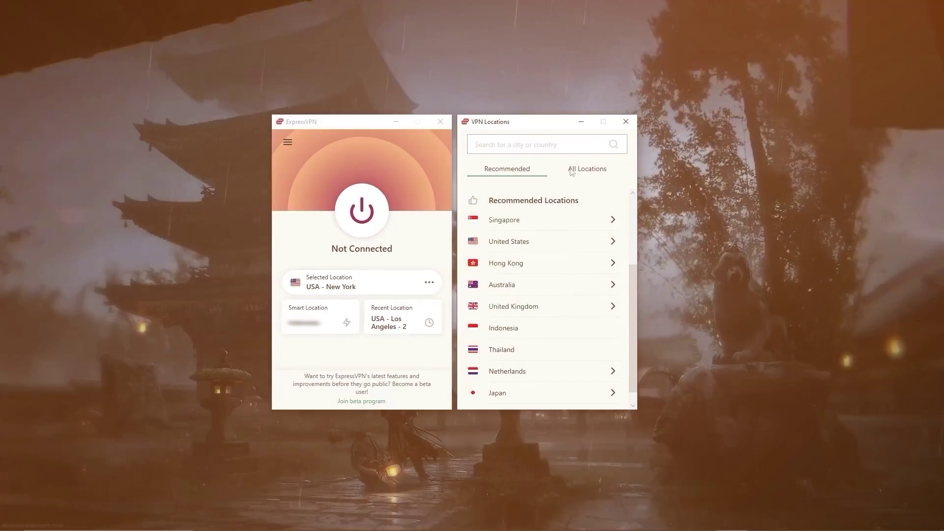
pyautogui.click(588, 168)
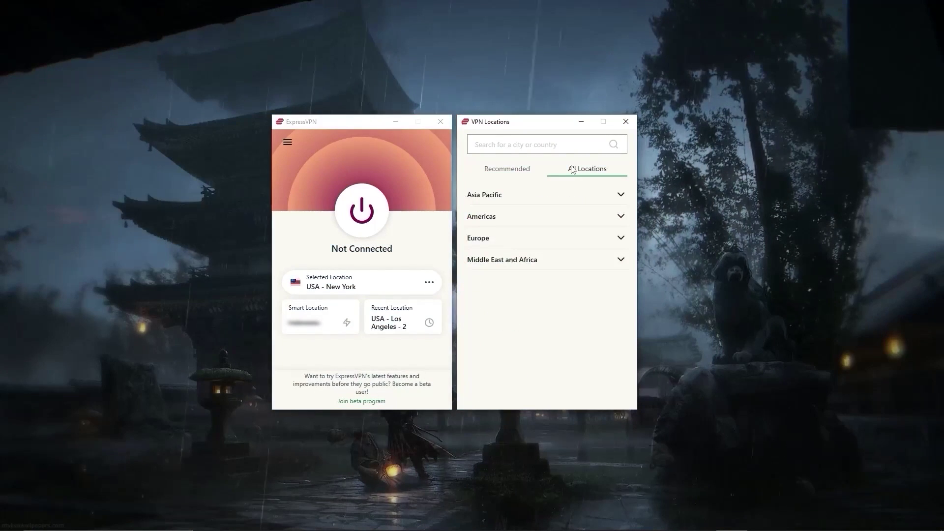
# Expand ExpressVPN's Asia Pacific region and scroll through its countries.
pyautogui.click(578, 200)
pyautogui.scroll(-3, 573, 327)
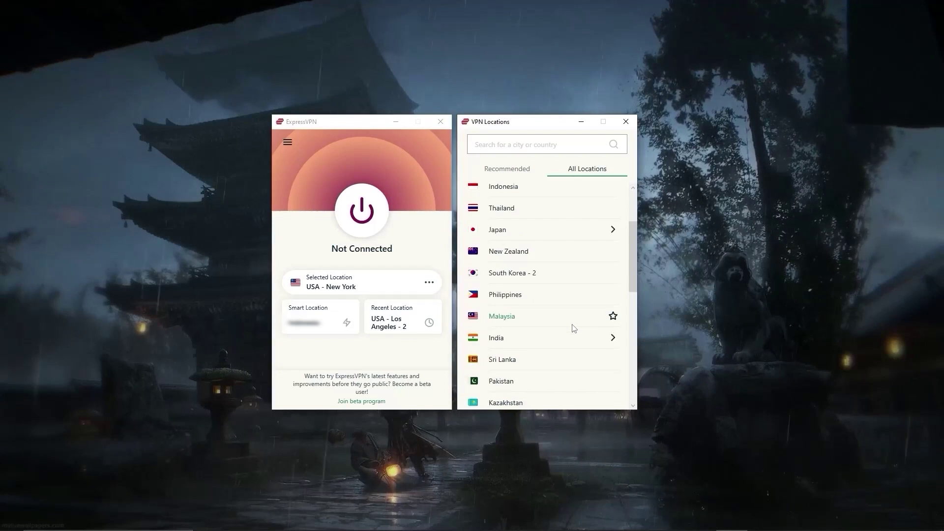
pyautogui.scroll(-3, 574, 328)
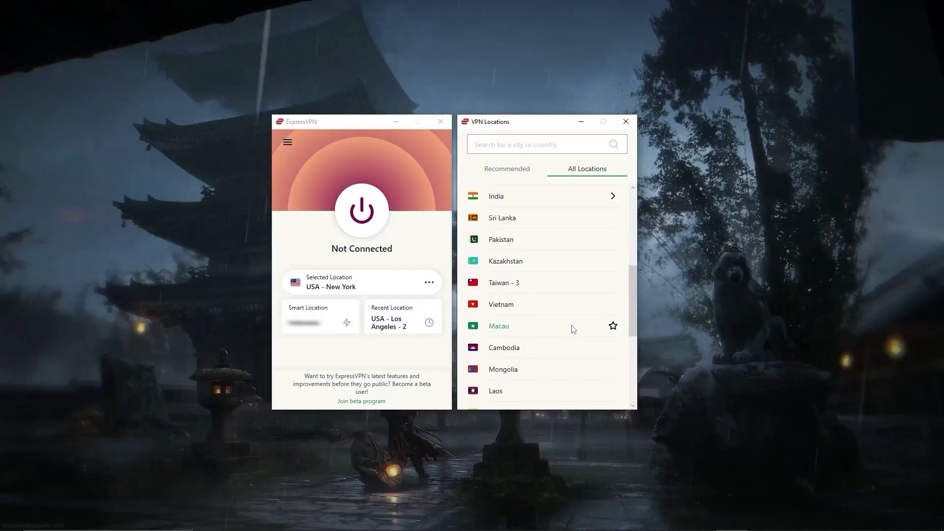
pyautogui.scroll(-4, 574, 328)
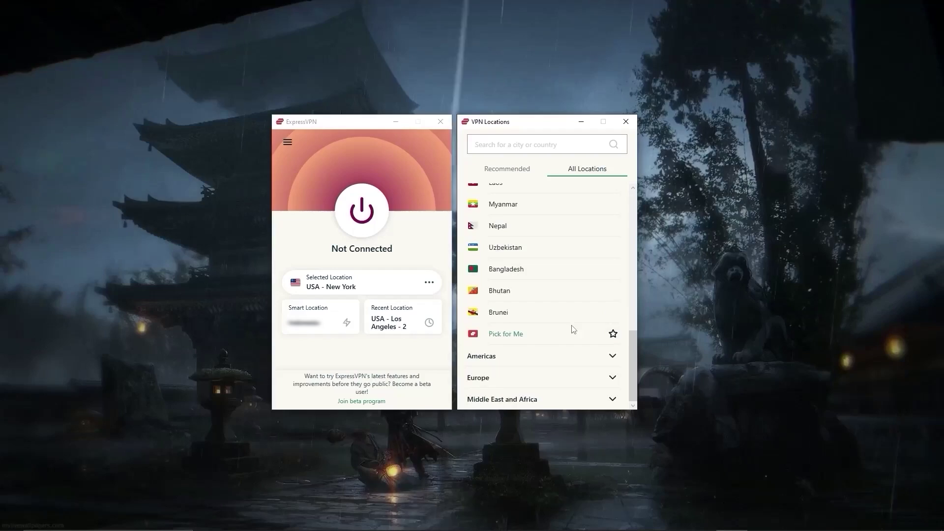
pyautogui.click(288, 143)
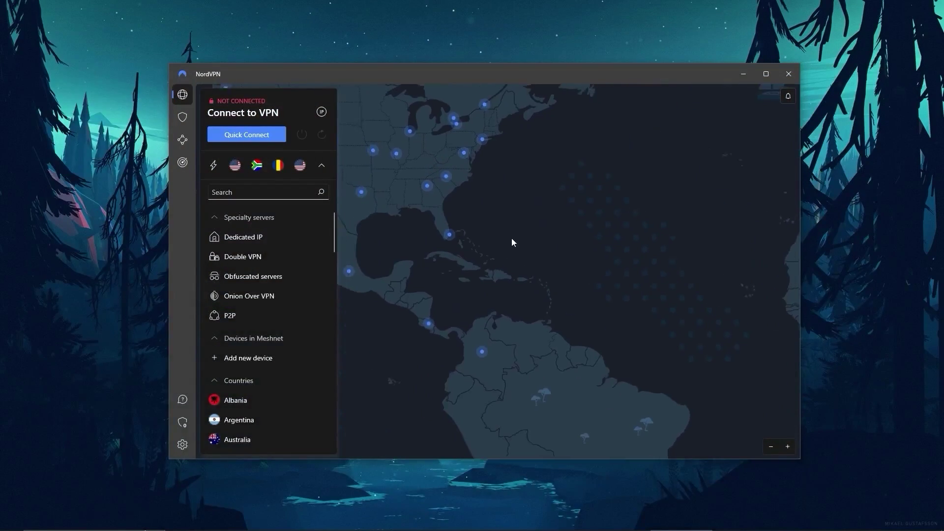
# Shift NordVPN's map westward, then open Surfshark's VPN settings.
pyautogui.moveTo(544, 288); pyautogui.dragTo(475, 299)
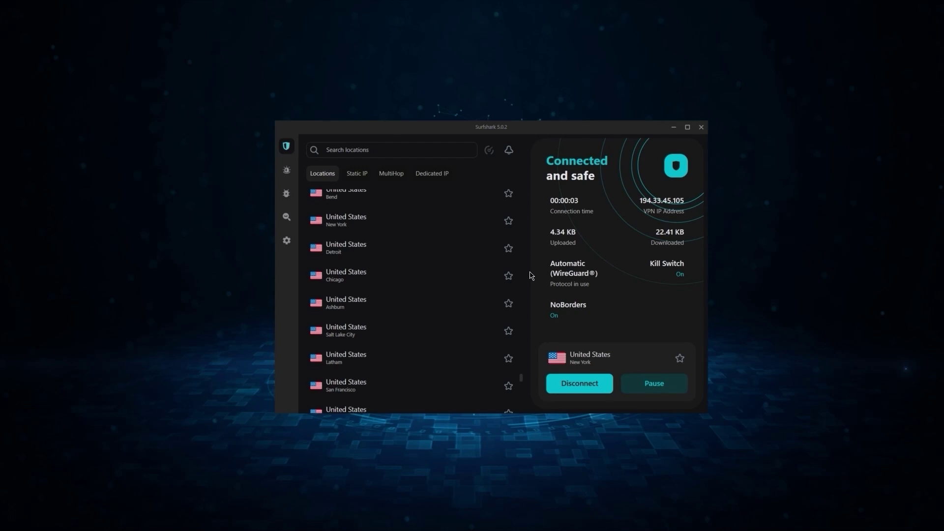
pyautogui.click(300, 240)
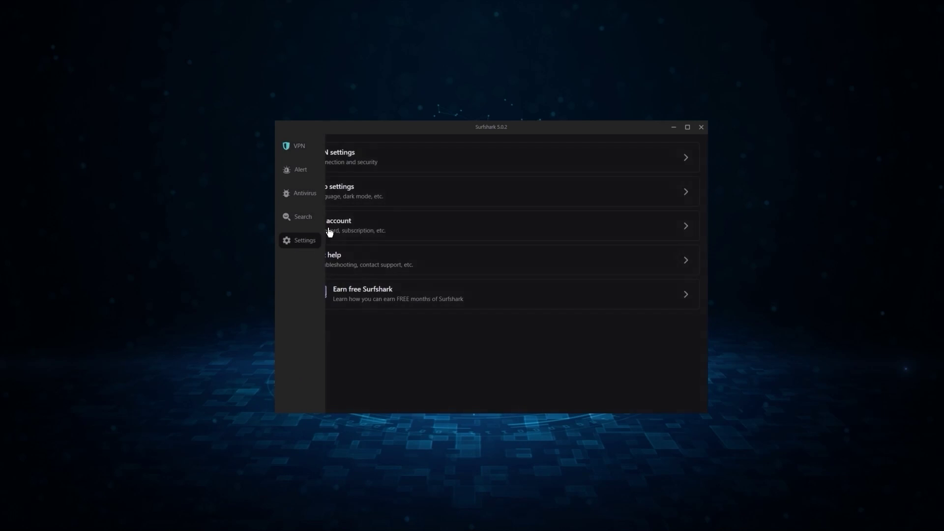
pyautogui.click(357, 163)
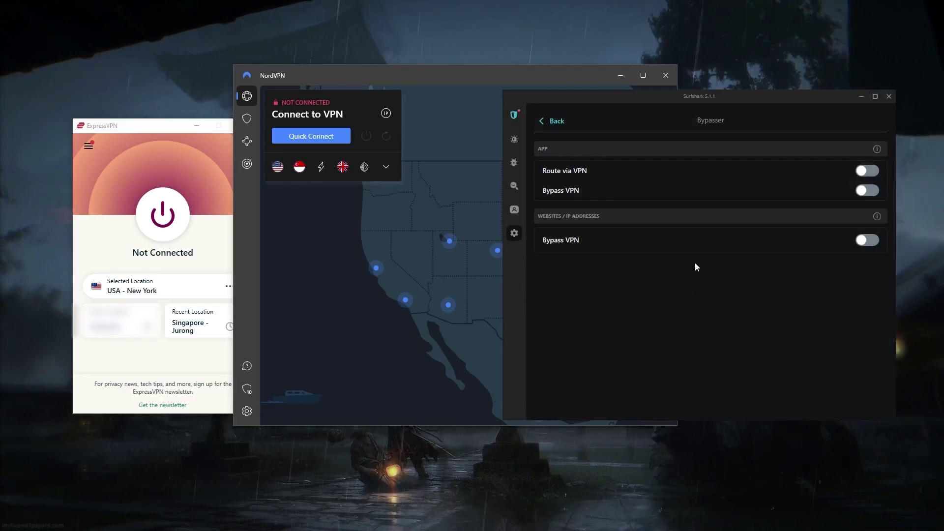
# Turn on App Bypass VPN in Surfshark's Bypasser settings.
pyautogui.click(870, 192)
pyautogui.click(554, 120)
pyautogui.scroll(-5, 637, 299)
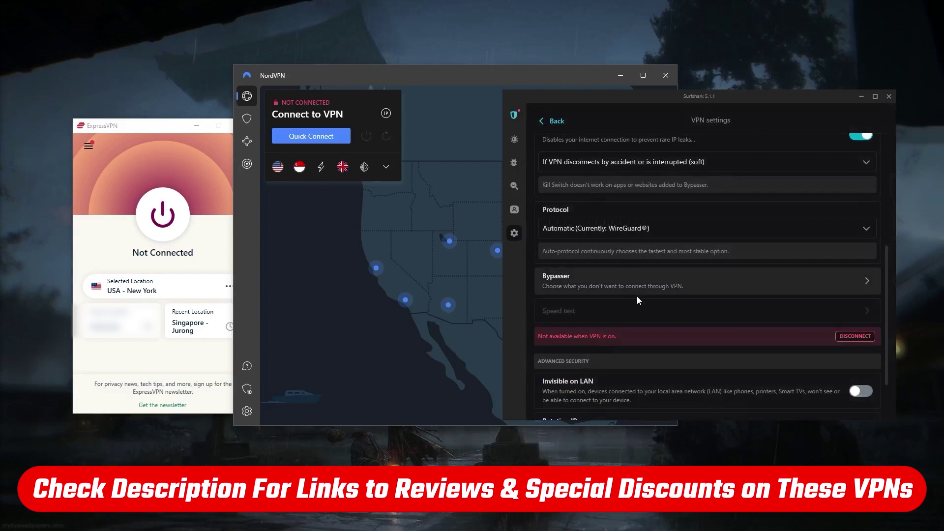
# Turn on Invisible on LAN and Rotating IP, then return to the VPN home screen.
pyautogui.click(860, 333)
pyautogui.click(860, 368)
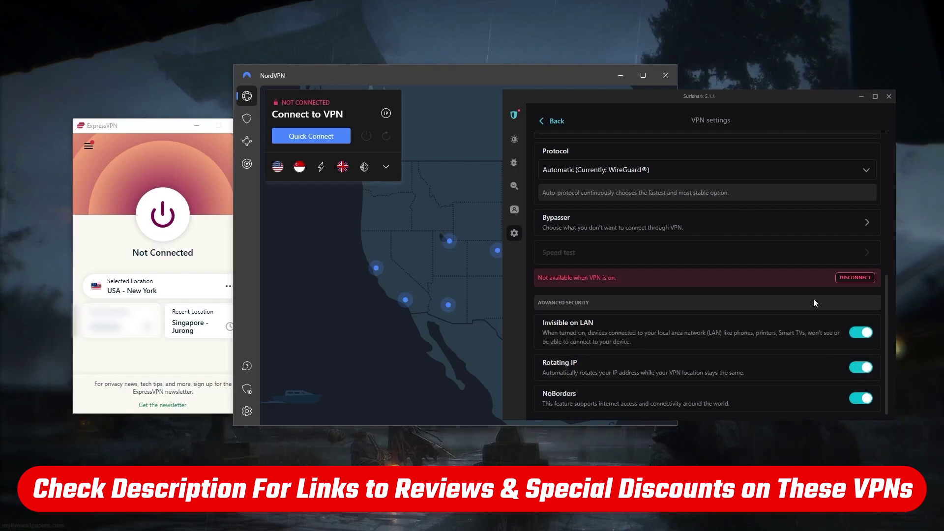
pyautogui.click(557, 121)
pyautogui.click(514, 115)
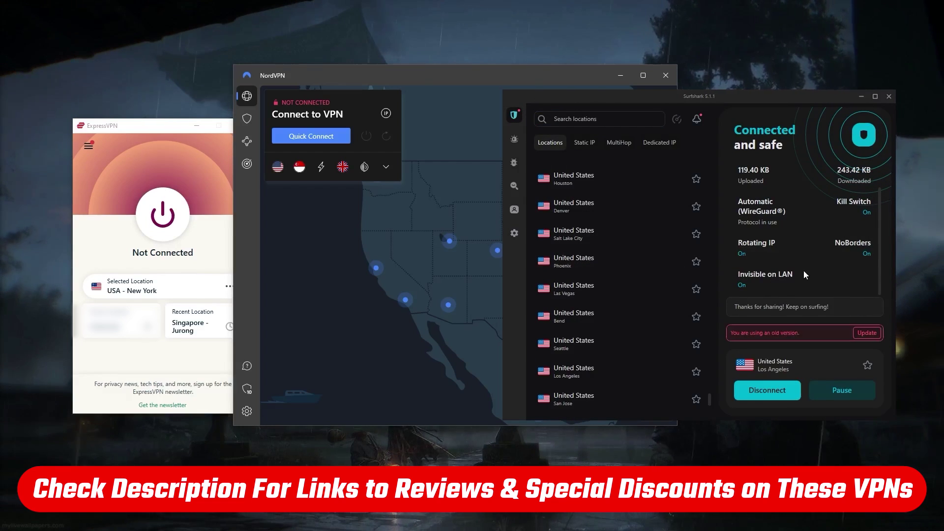
pyautogui.scroll(2, 804, 270)
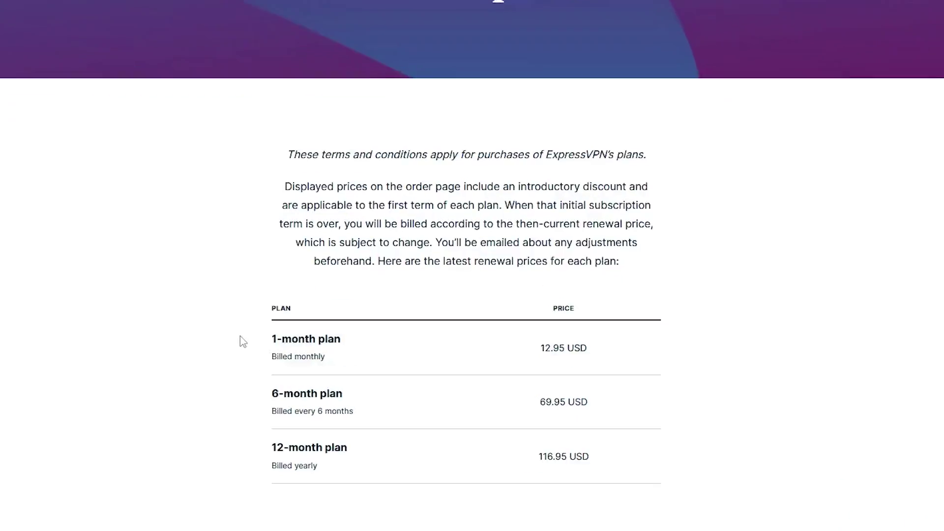
# Highlight the 1-month plan's renewal price, then connect ExpressVPN to USA - New York.
pyautogui.moveTo(232, 298); pyautogui.dragTo(322, 322)
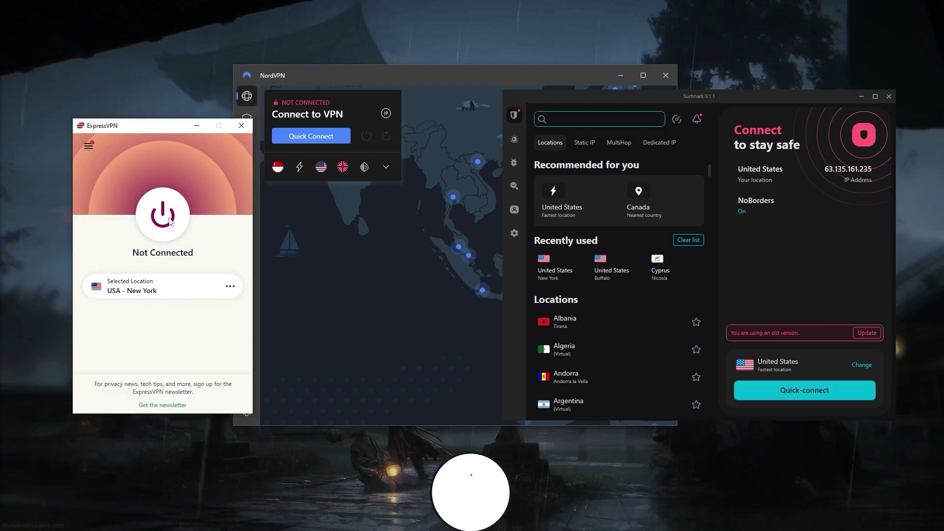
pyautogui.click(169, 220)
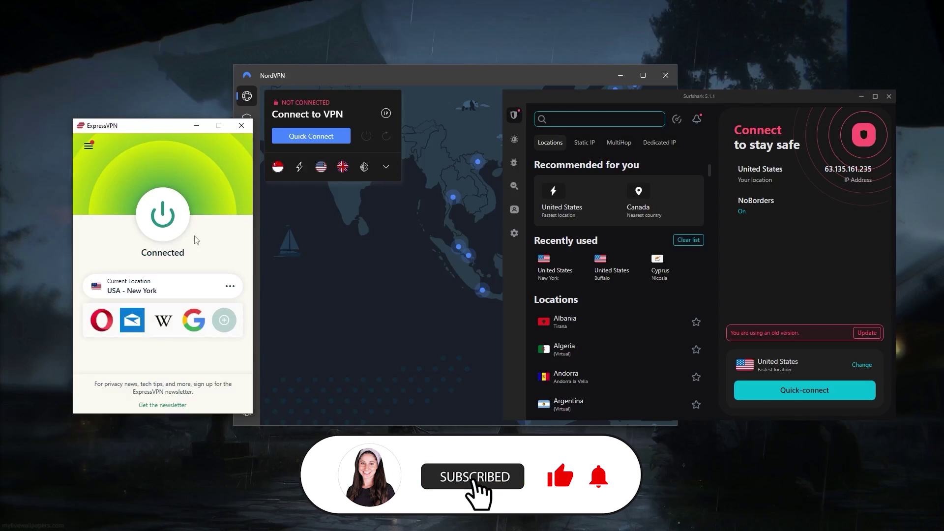
# Open ExpressVPN's VPN Locations list from the main menu.
pyautogui.click(89, 147)
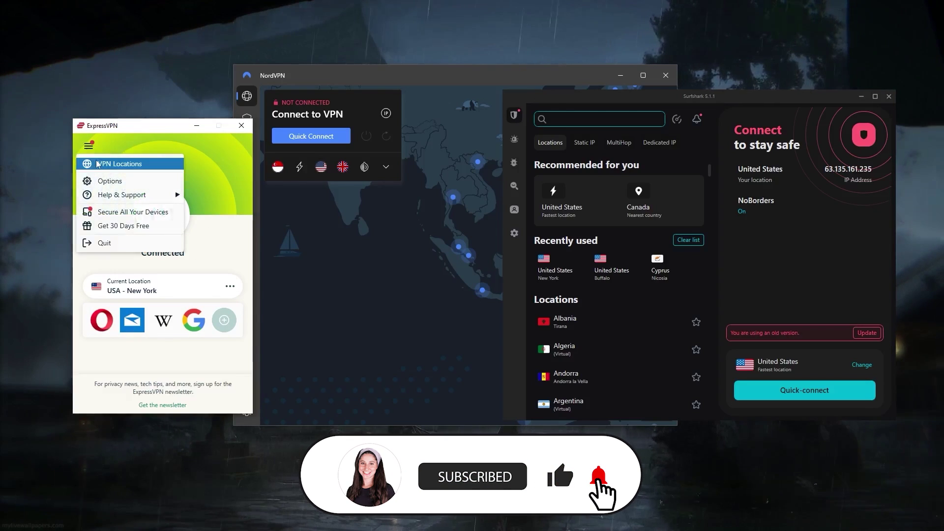
pyautogui.click(113, 164)
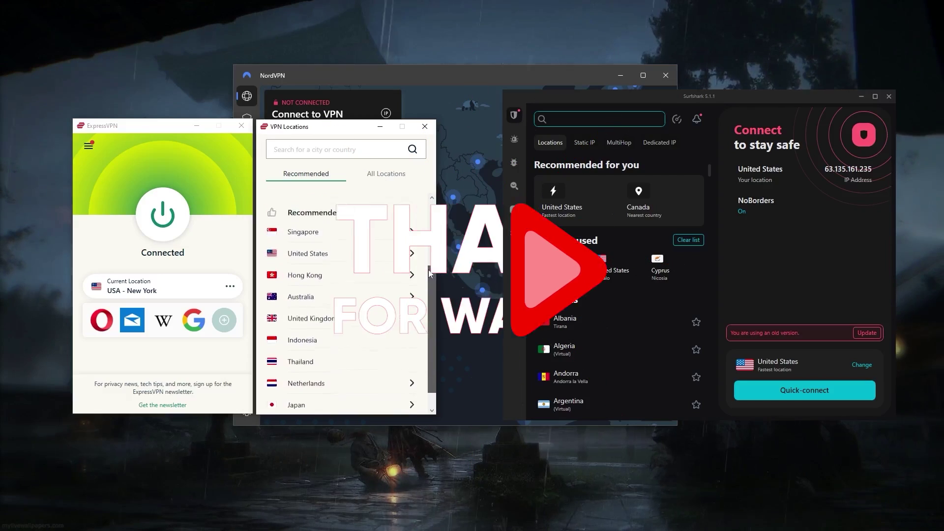
pyautogui.scroll(3, 344, 305)
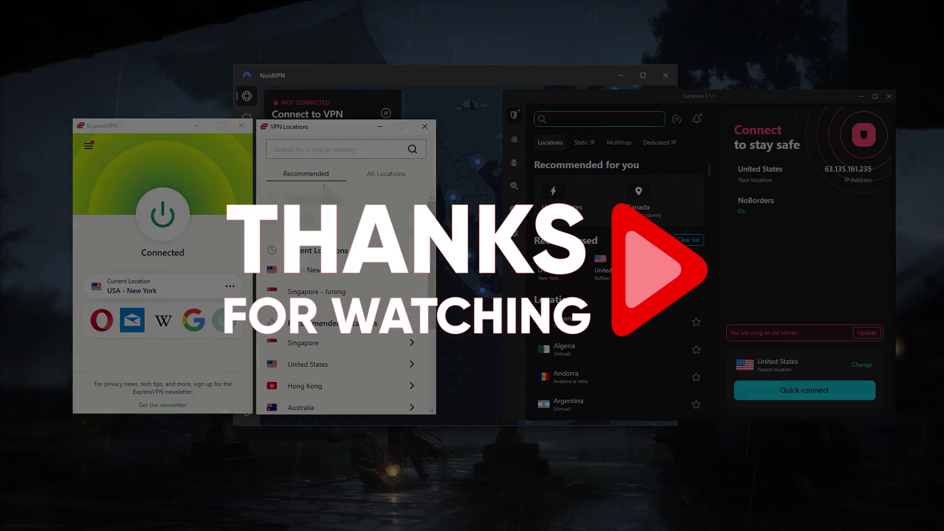